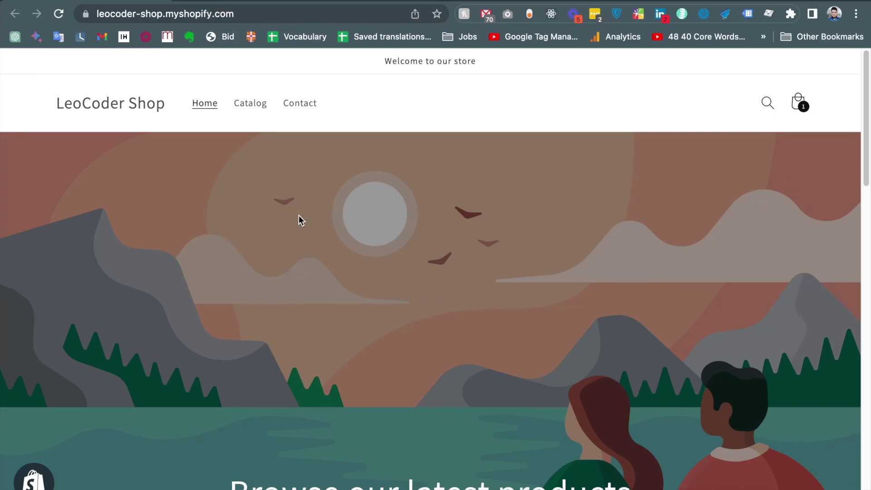
{"action": "scroll", "coordinate": [303, 222], "scroll_direction": "down", "scroll_amount": 15}
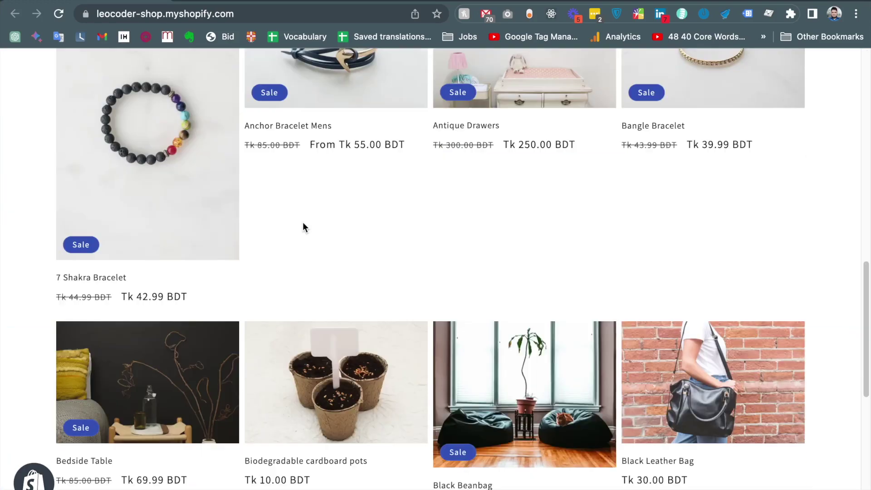
Scroll to the footer Contact section and highlight the Support Phone and Office Phone lines
{"action": "left_click_drag", "start_coordinate": [365, 301], "coordinate": [500, 304]}
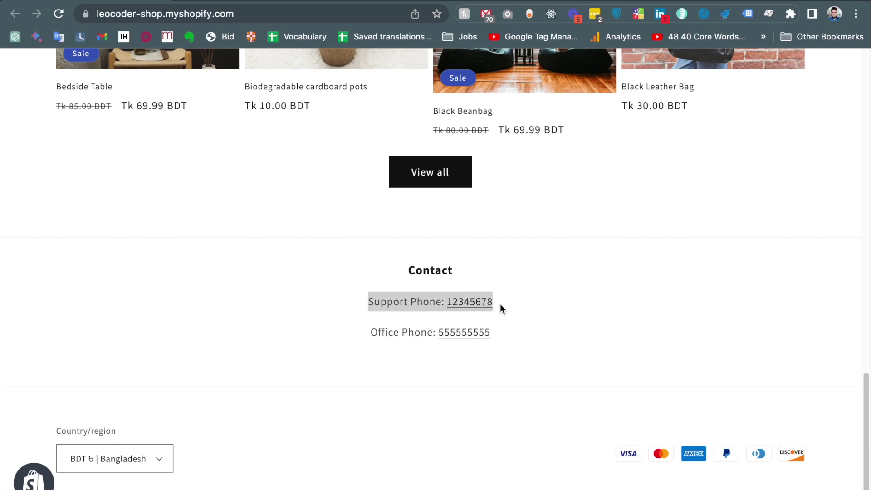
{"action": "left_click_drag", "start_coordinate": [367, 333], "coordinate": [500, 333]}
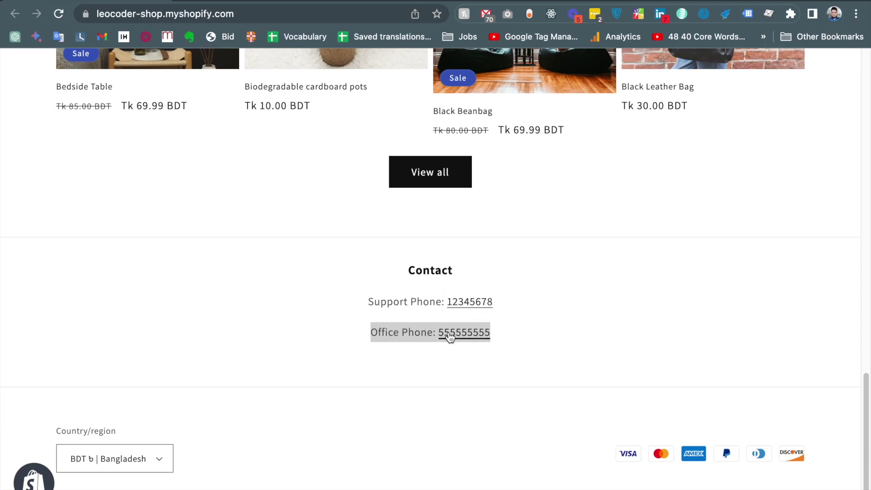
{"action": "left_click", "coordinate": [395, 325]}
{"action": "left_click_drag", "start_coordinate": [360, 300], "coordinate": [500, 301]}
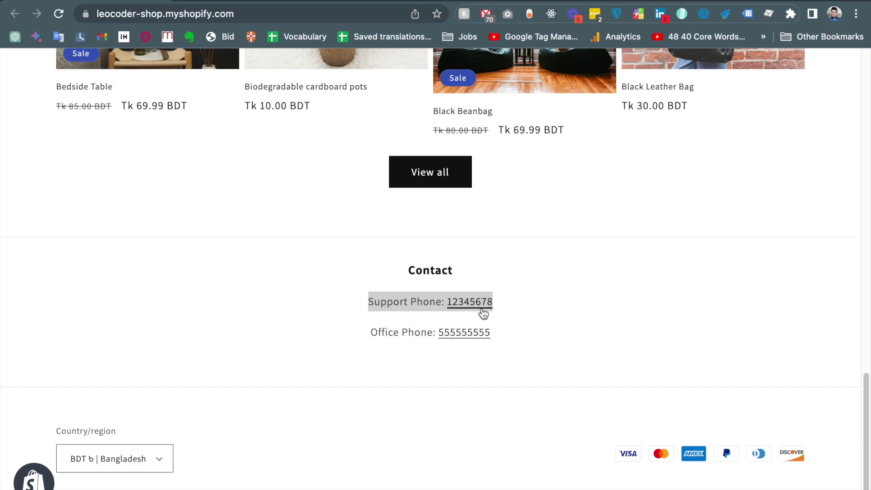
{"action": "left_click", "coordinate": [319, 317]}
Glance at the Tag Manager workspace overview, then return to the storefront
{"action": "left_click", "coordinate": [215, 2]}
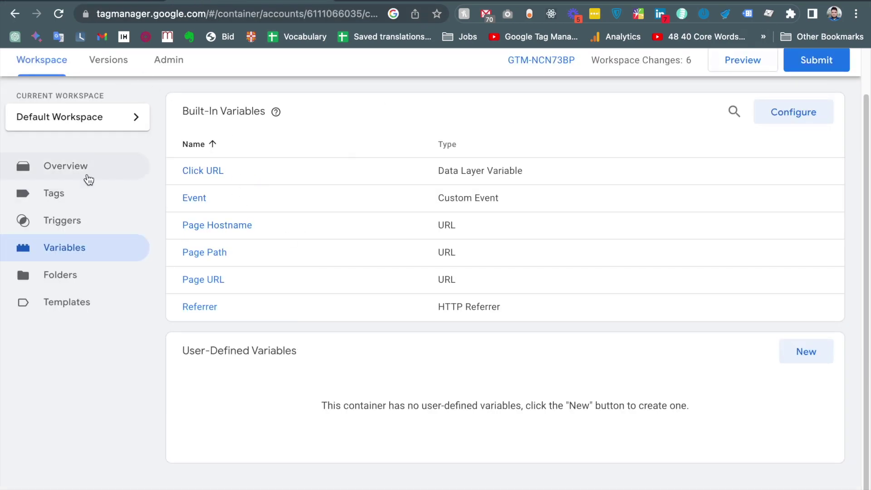
{"action": "left_click", "coordinate": [82, 162]}
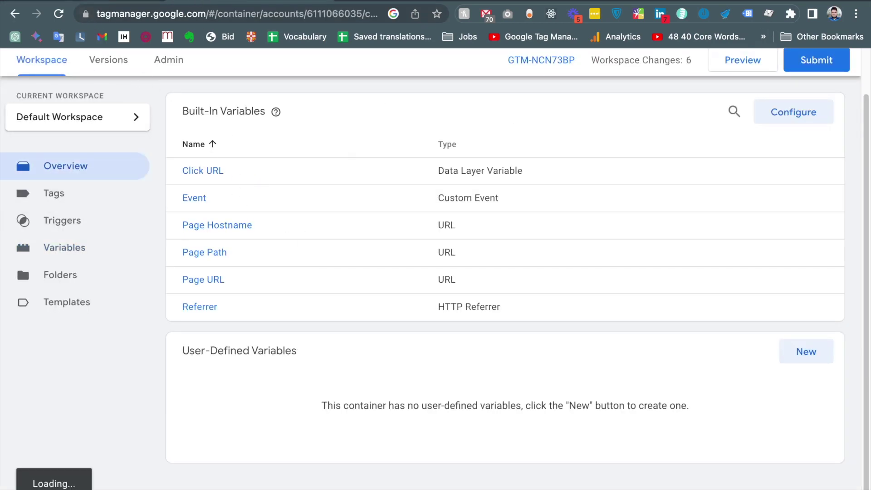
{"action": "left_click", "coordinate": [107, 1]}
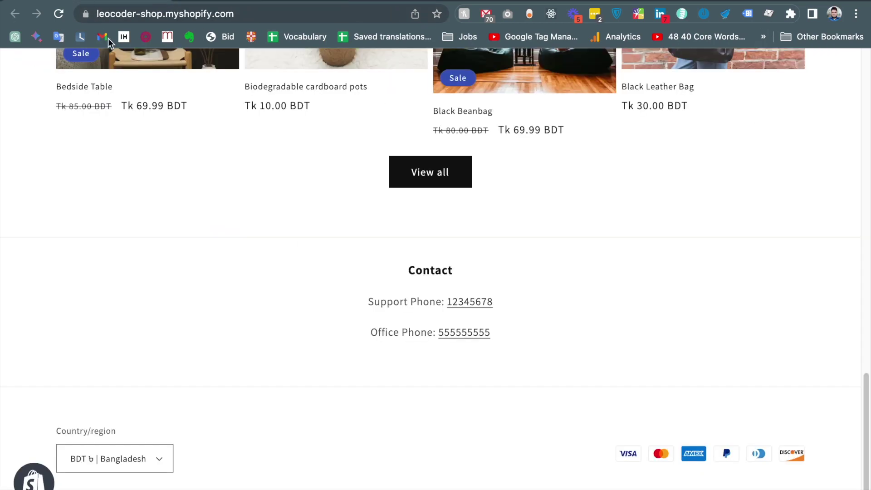
{"action": "right_click", "coordinate": [459, 309]}
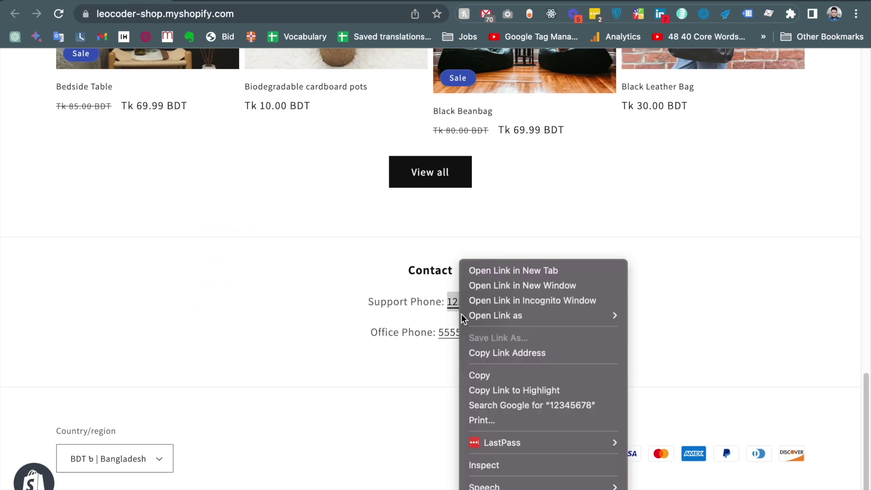
{"action": "left_click", "coordinate": [500, 466]}
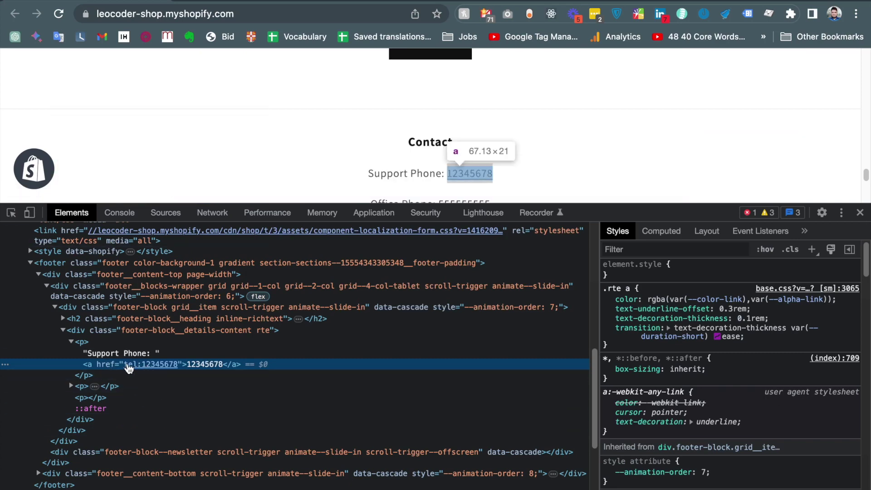
{"action": "mouse_move", "coordinate": [725, 1]}
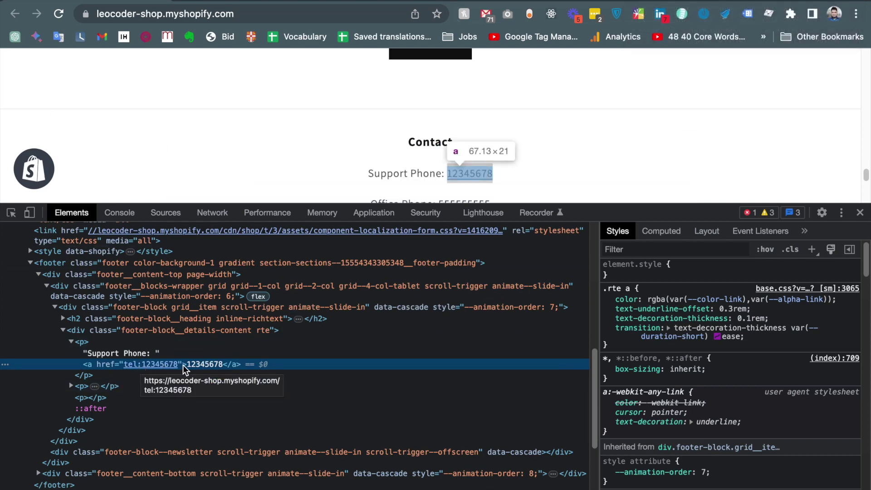
{"action": "left_click", "coordinate": [861, 213]}
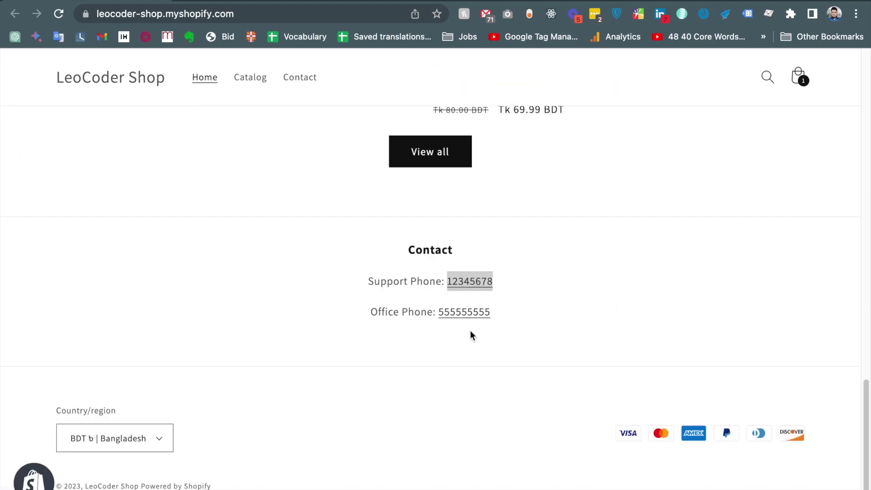
{"action": "right_click", "coordinate": [471, 314]}
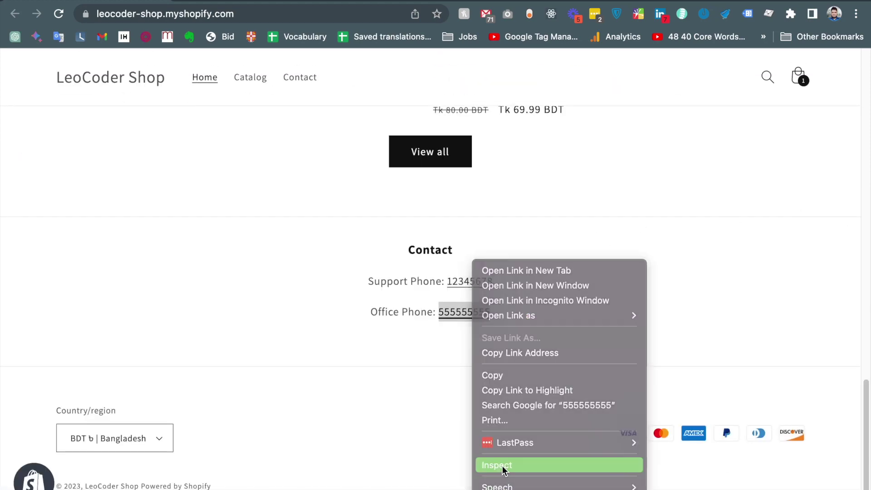
{"action": "left_click", "coordinate": [499, 465]}
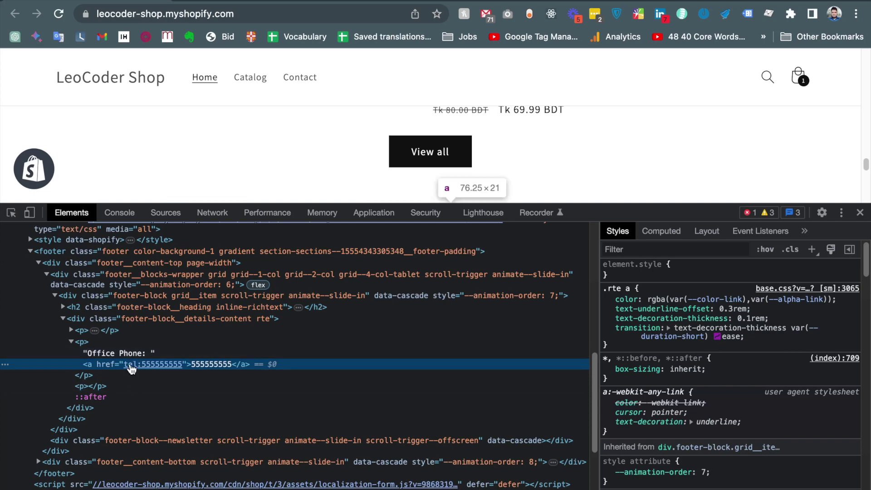
{"action": "left_click", "coordinate": [859, 214]}
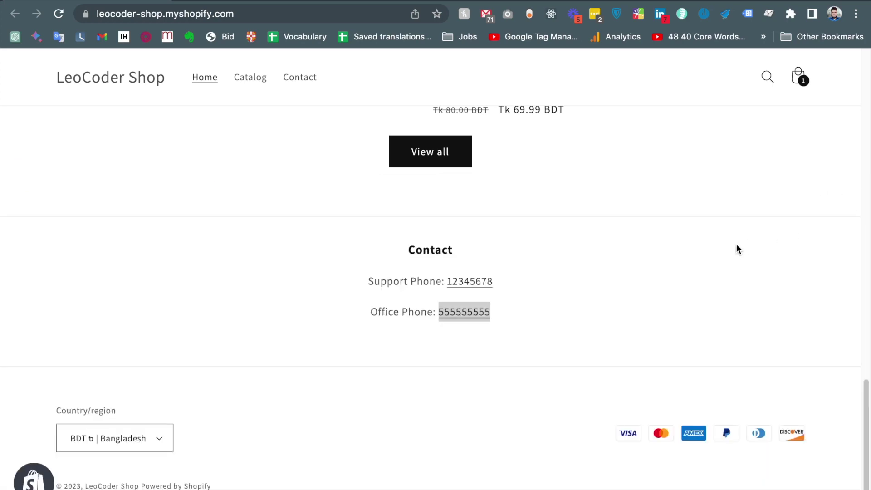
{"action": "left_click_drag", "start_coordinate": [345, 265], "coordinate": [524, 324]}
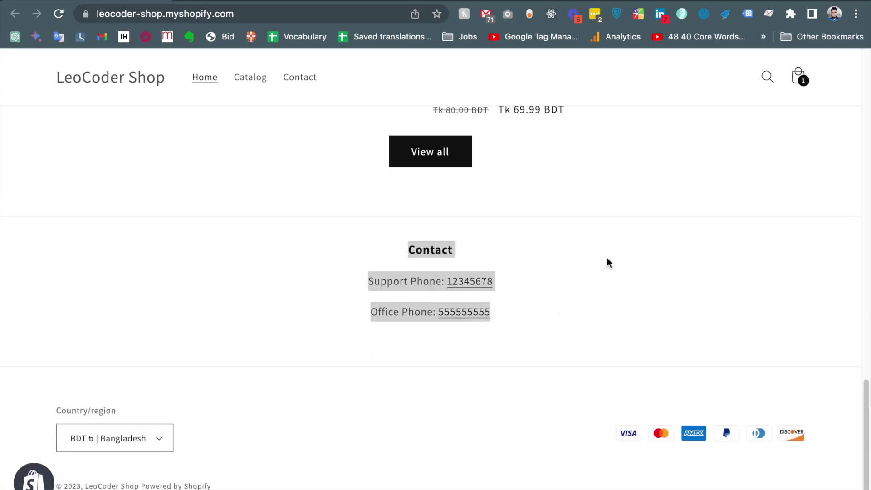
{"action": "left_click", "coordinate": [331, 217]}
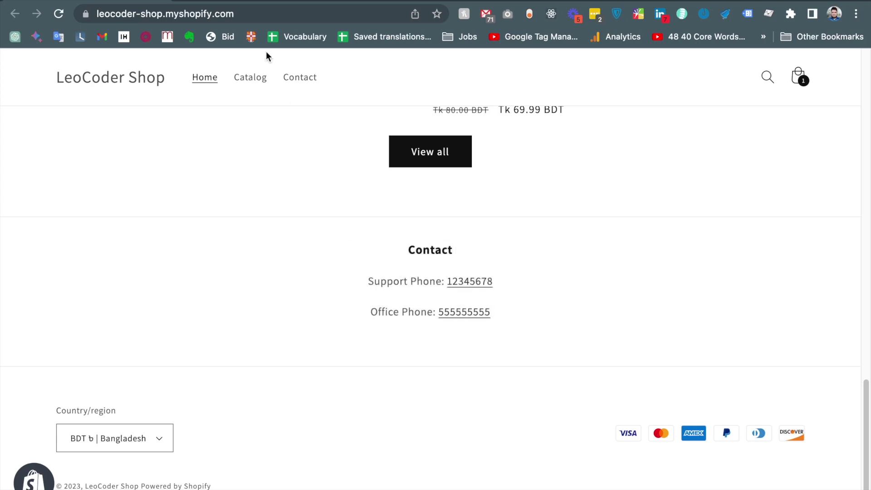
{"action": "left_click", "coordinate": [244, 3]}
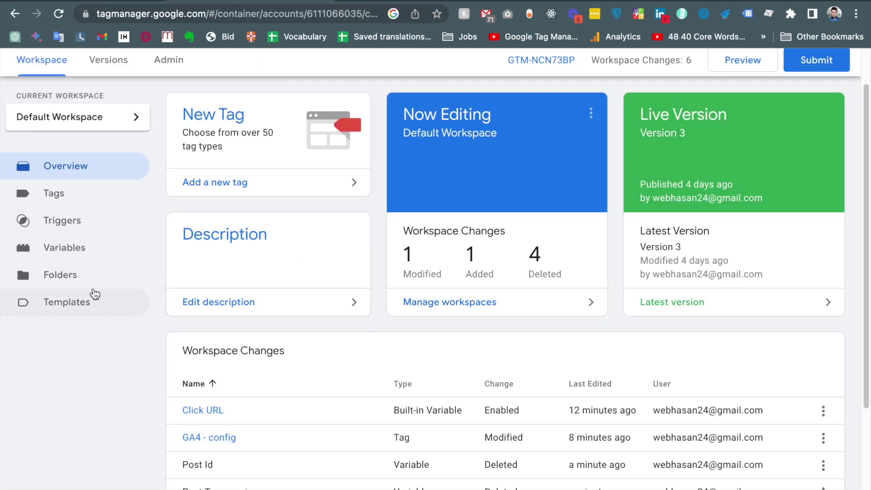
Create a new trigger from the Triggers list and name it 'Phone click'
{"action": "left_click", "coordinate": [78, 228]}
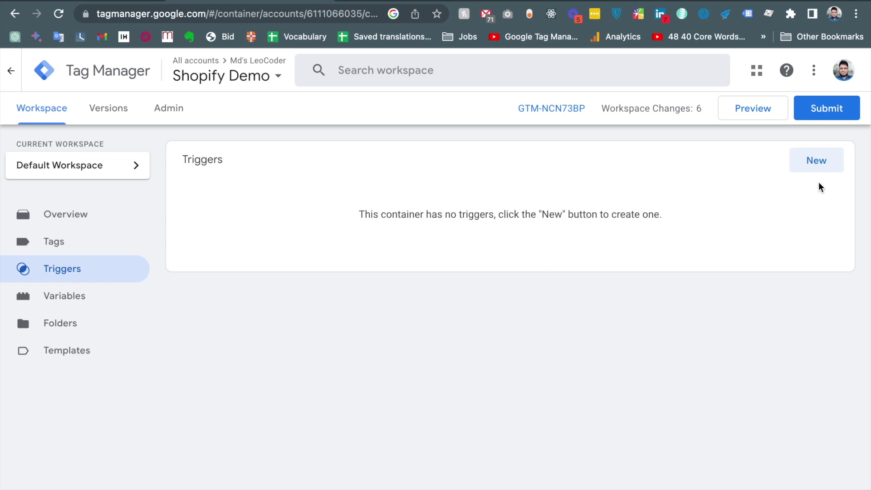
{"action": "left_click", "coordinate": [817, 162]}
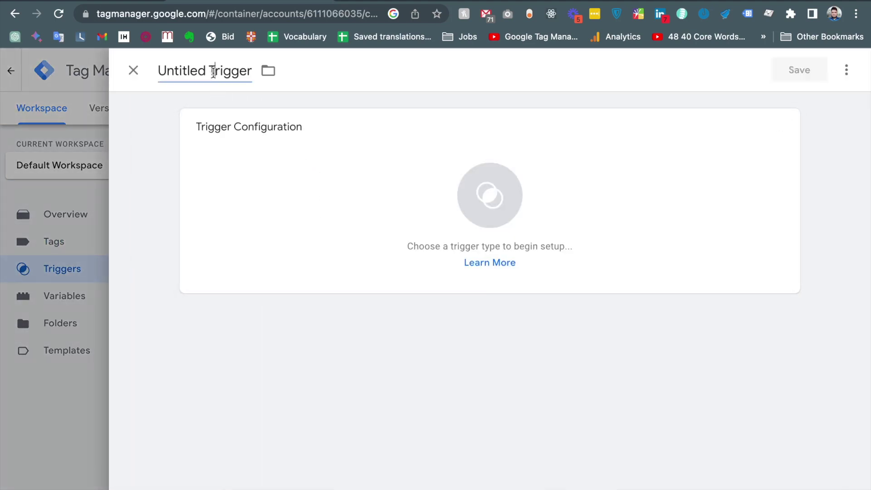
{"action": "left_click", "coordinate": [213, 73]}
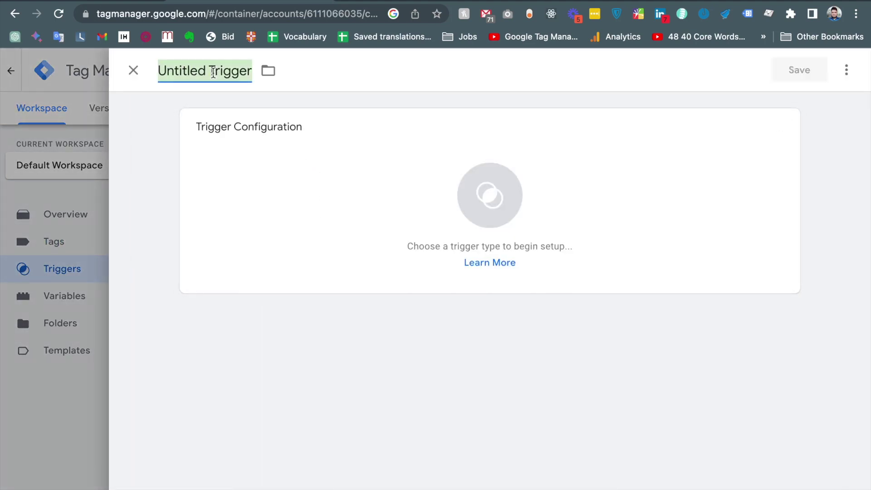
{"action": "type", "text": "Phone cli"}
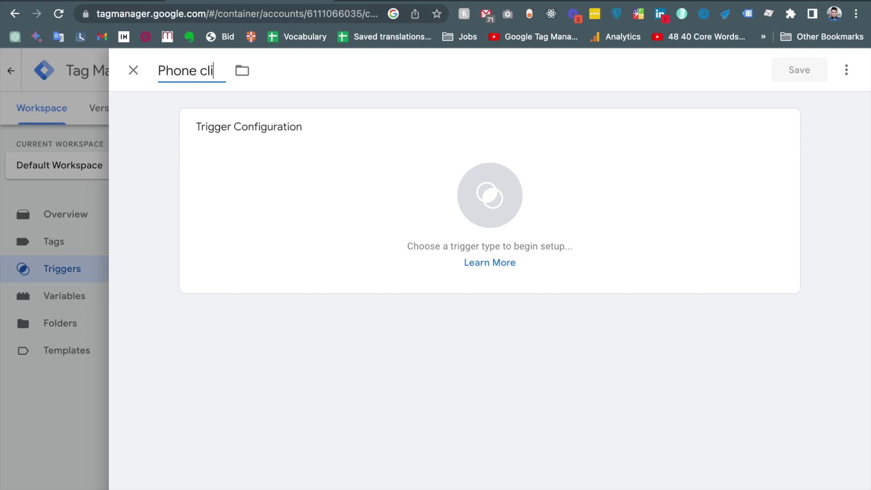
{"action": "type", "text": "ck"}
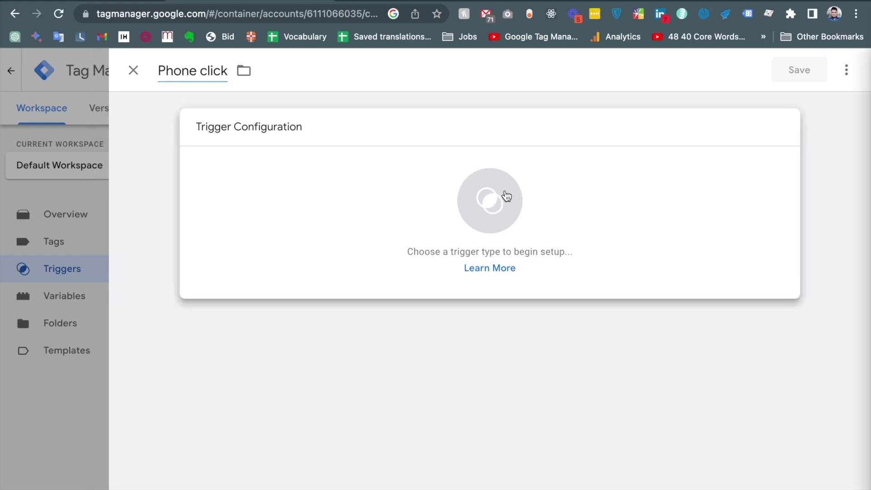
{"action": "left_click", "coordinate": [499, 193]}
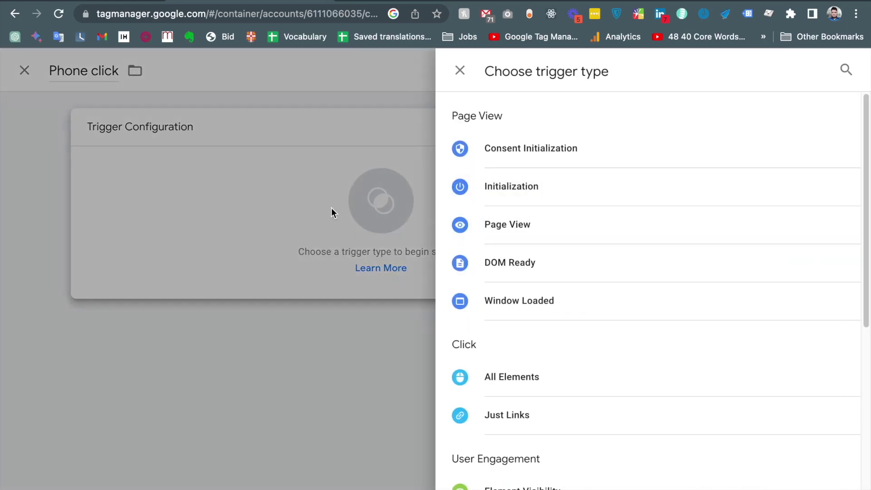
Search the trigger types for 'lin' and choose Click – Just Links
{"action": "left_click", "coordinate": [846, 70]}
{"action": "type", "text": "click"}
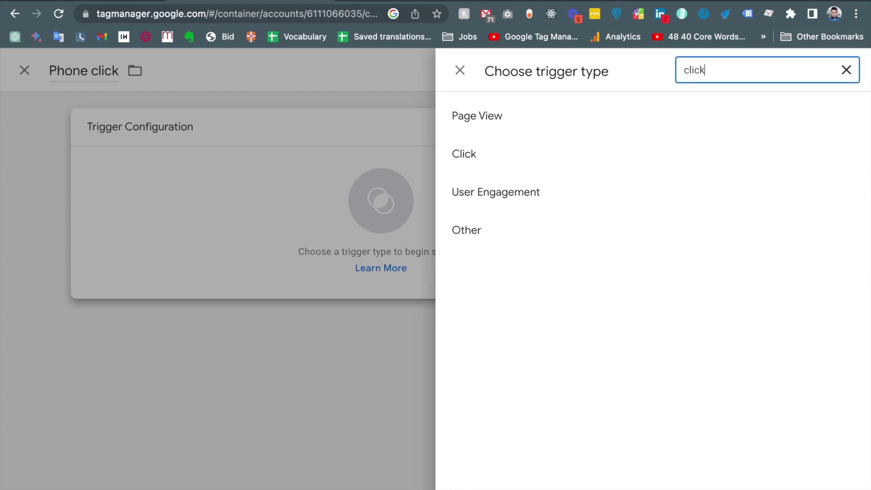
{"action": "key", "text": "BackSpace"}
{"action": "key", "text": "BackSpace"}
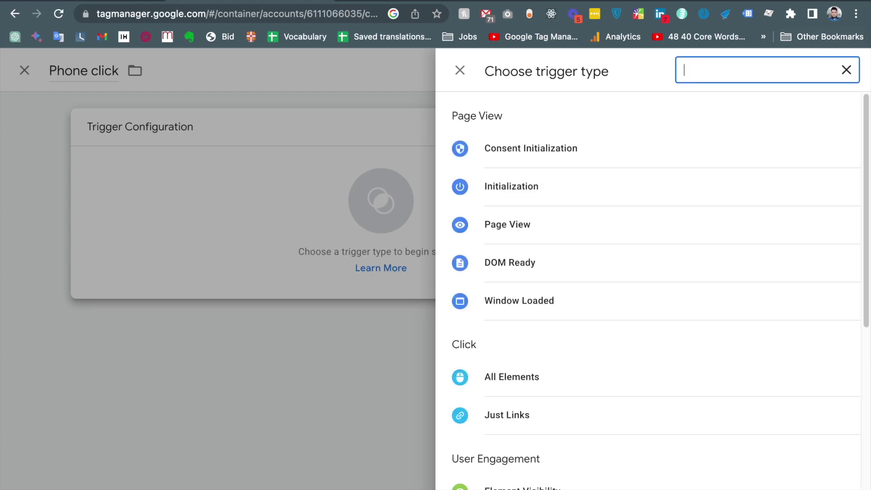
{"action": "type", "text": "cl"}
{"action": "key", "text": "BackSpace"}
{"action": "key", "text": "BackSpace"}
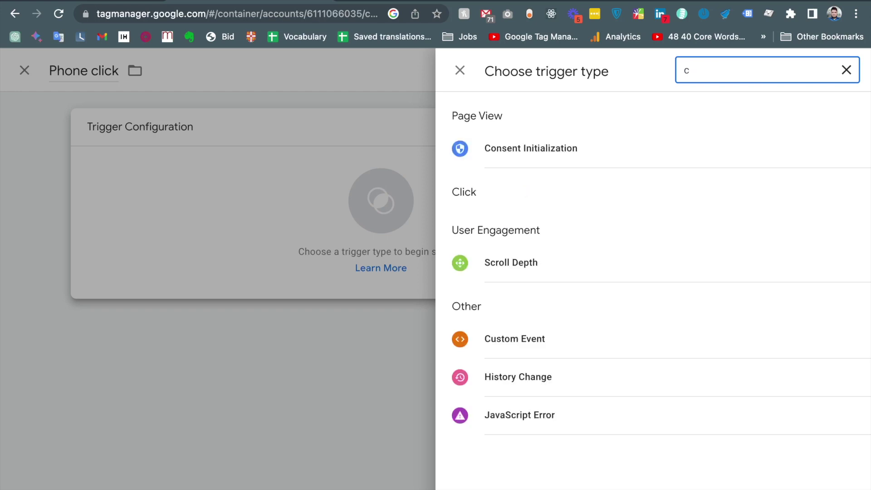
{"action": "type", "text": "c"}
{"action": "key", "text": "BackSpace"}
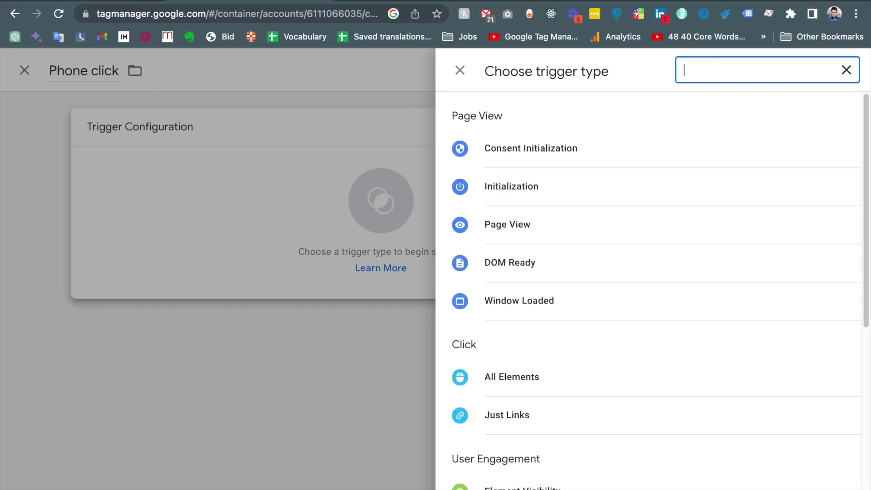
{"action": "type", "text": "cl"}
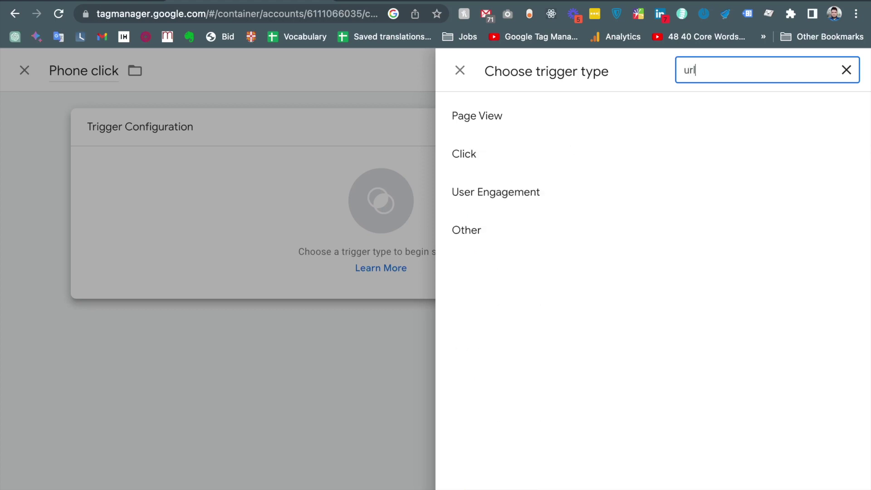
{"action": "key", "text": "BackSpace"}
{"action": "key", "text": "BackSpace"}
{"action": "type", "text": "li"}
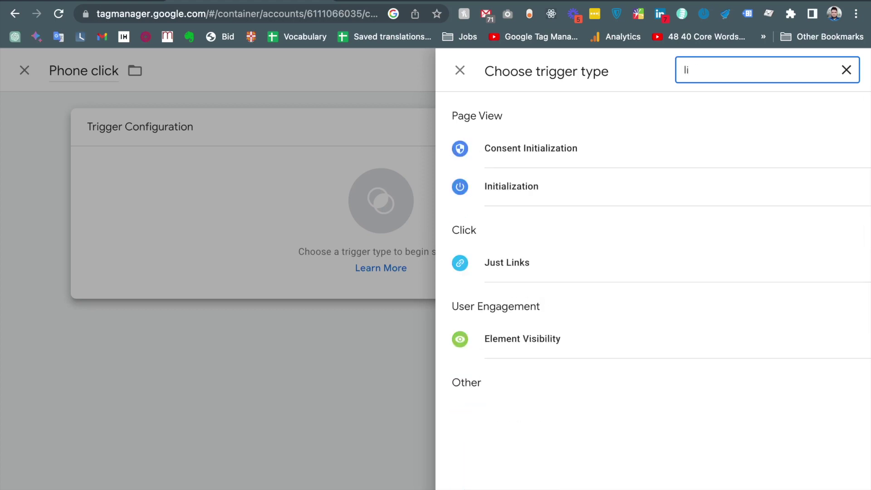
{"action": "type", "text": "nk"}
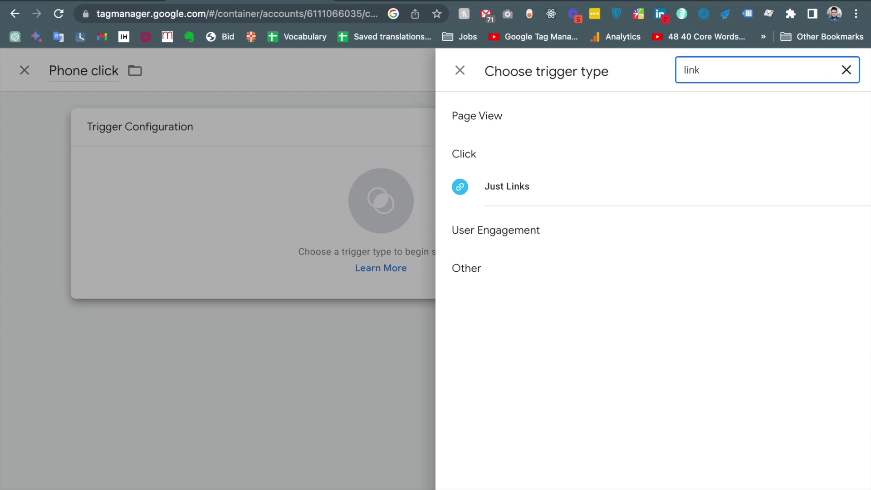
{"action": "left_click", "coordinate": [517, 189]}
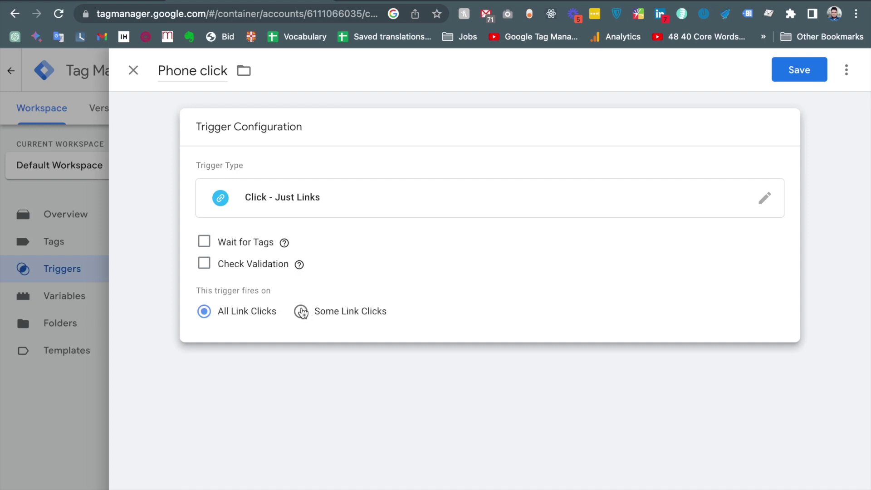
Fire the trigger on Some Link Clicks, using the built-in Click URL variable as the condition
{"action": "left_click", "coordinate": [302, 312]}
{"action": "left_click", "coordinate": [264, 368]}
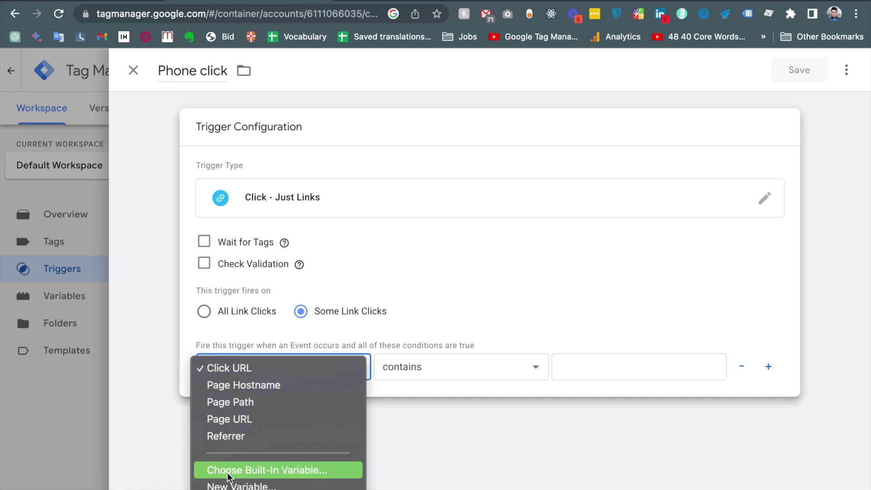
{"action": "left_click", "coordinate": [292, 472]}
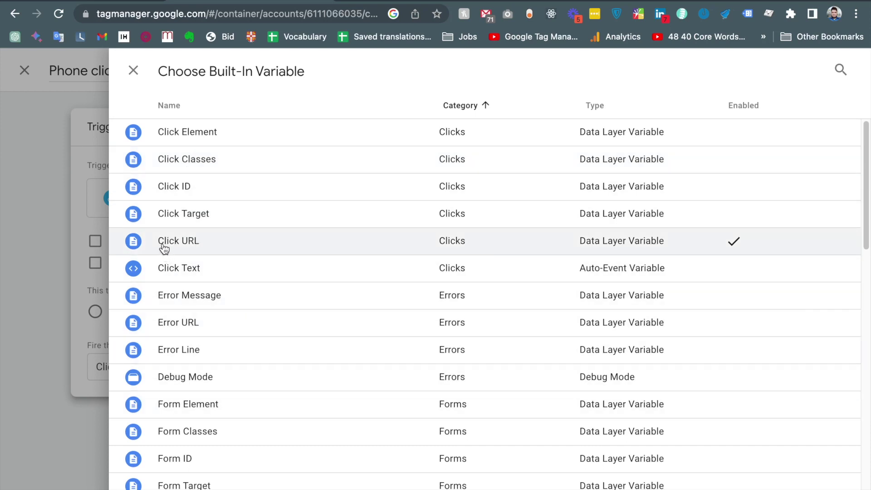
{"action": "left_click", "coordinate": [196, 240]}
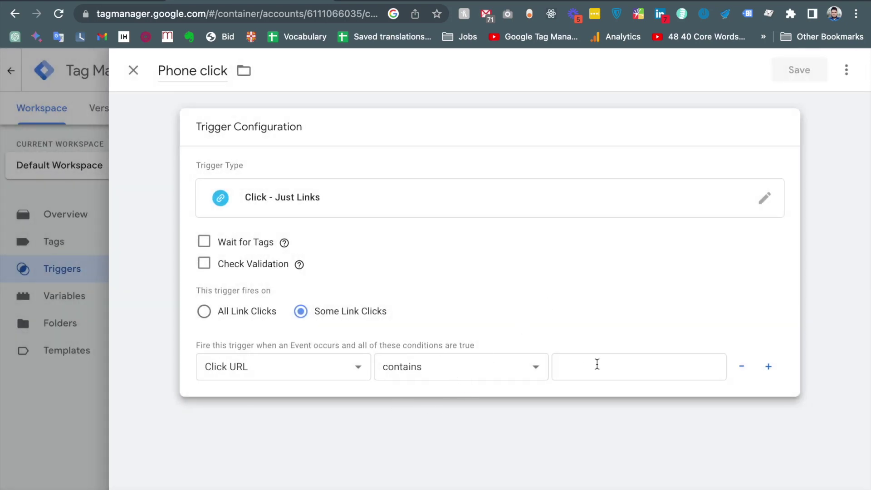
{"action": "left_click", "coordinate": [597, 364]}
{"action": "key", "text": "ctrl+Tab"}
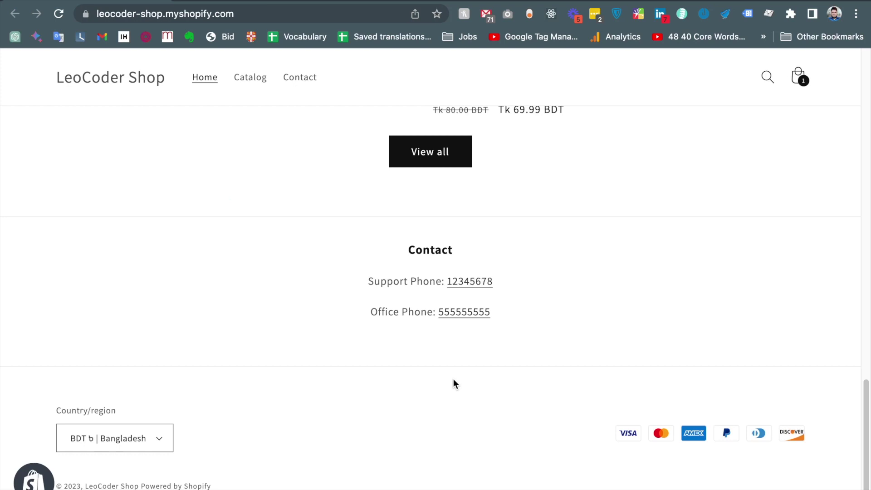
{"action": "right_click", "coordinate": [466, 285]}
{"action": "left_click", "coordinate": [492, 465]}
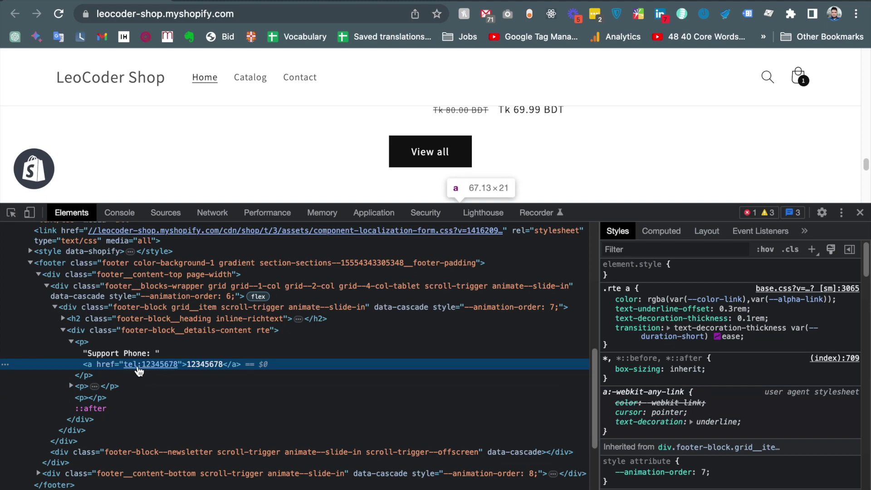
{"action": "left_click", "coordinate": [862, 211]}
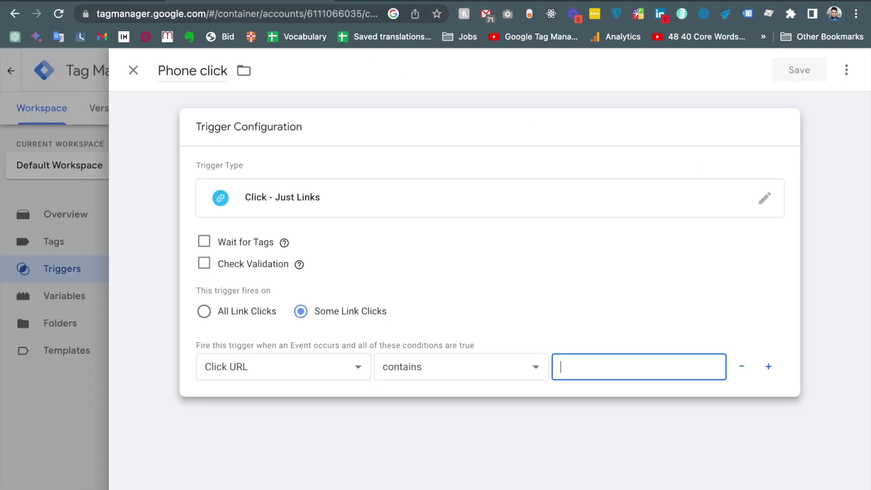
{"action": "left_click", "coordinate": [287, 3]}
Set the condition to Click URL starts with 'tel' and save the Phone click trigger
{"action": "type", "text": "tel:"}
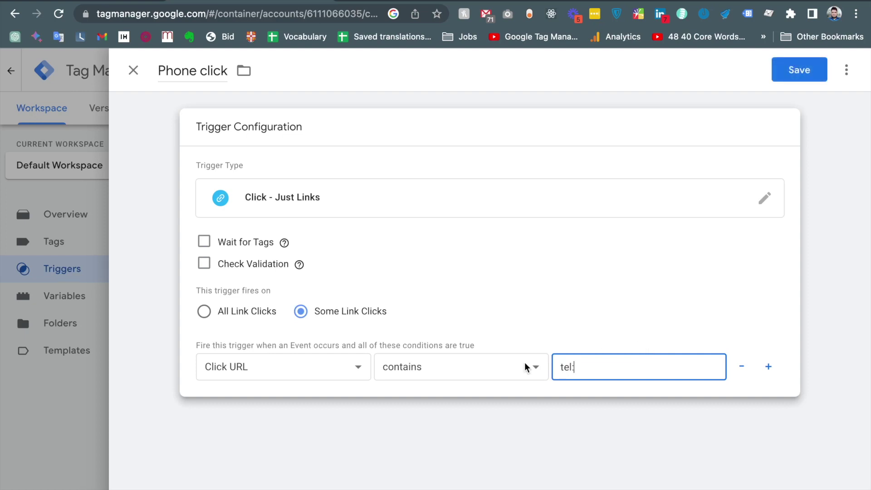
{"action": "left_click", "coordinate": [497, 368]}
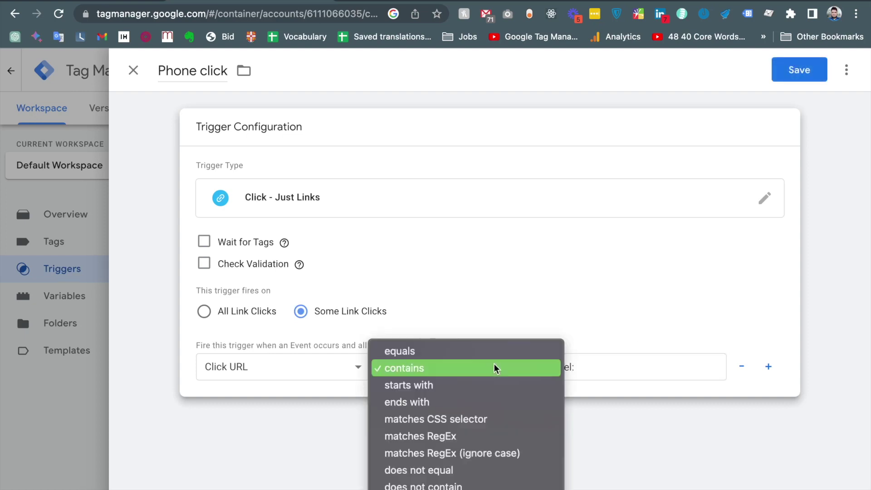
{"action": "left_click", "coordinate": [469, 385]}
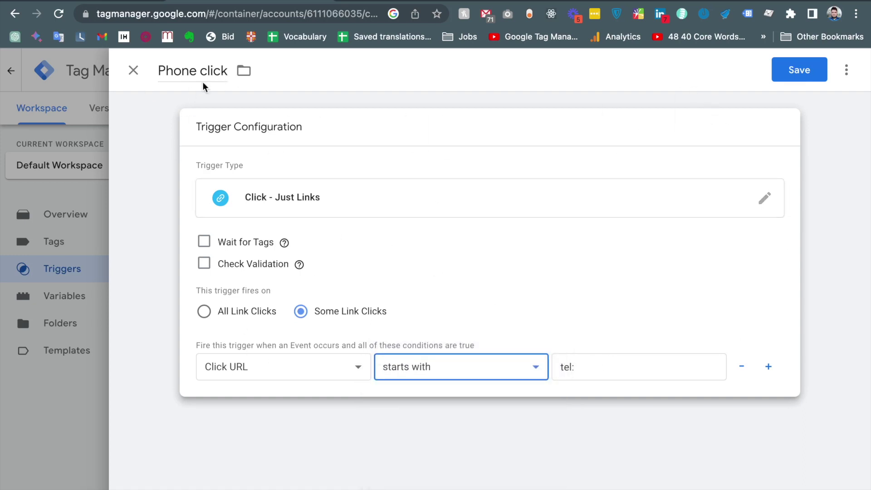
{"action": "left_click", "coordinate": [803, 76]}
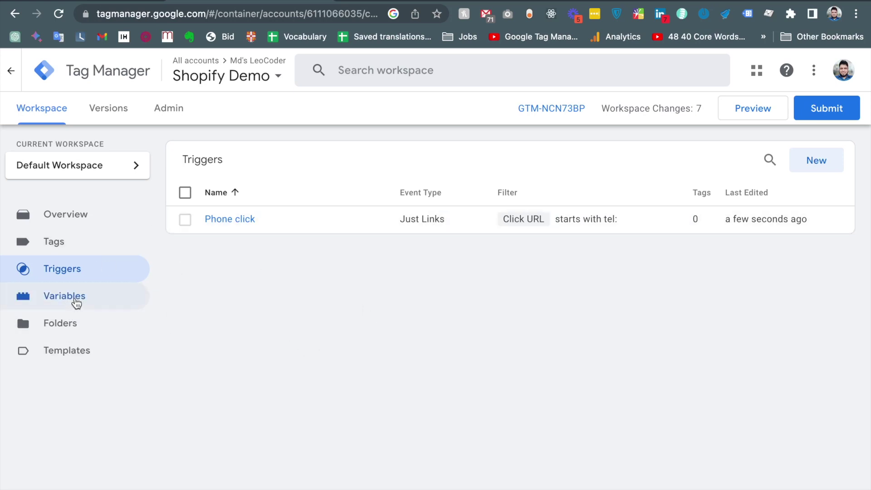
{"action": "left_click", "coordinate": [73, 299]}
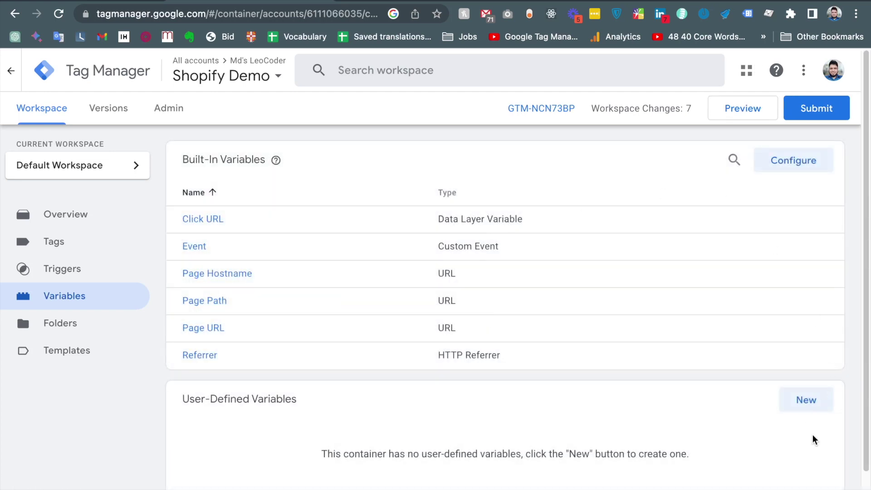
Create a user-defined variable named 'Phone Number' with the Custom JavaScript type
{"action": "left_click", "coordinate": [805, 401]}
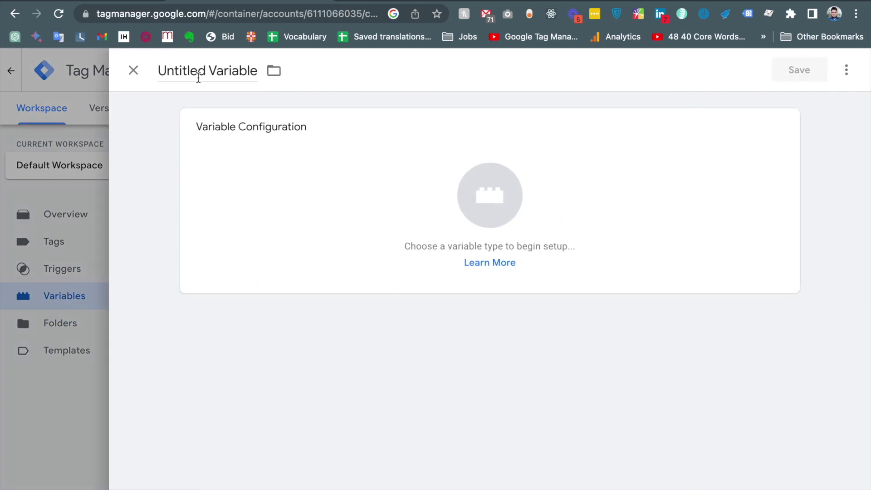
{"action": "left_click", "coordinate": [198, 77]}
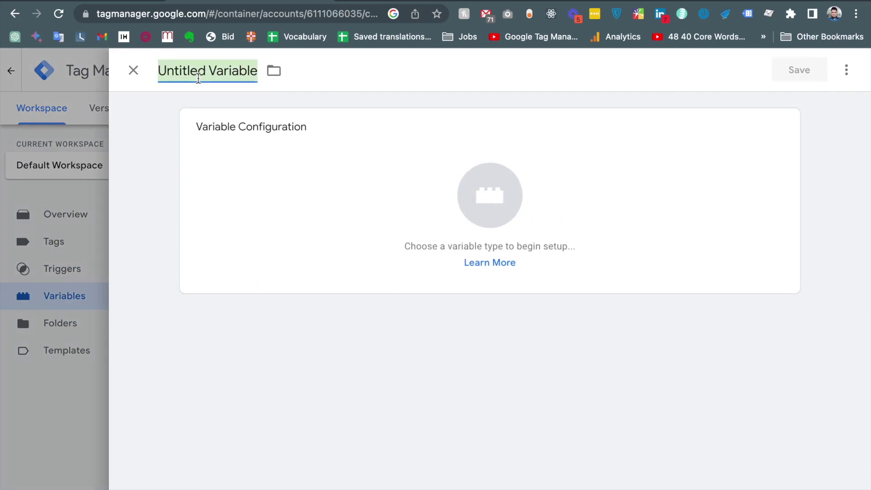
{"action": "type", "text": "Phone Number"}
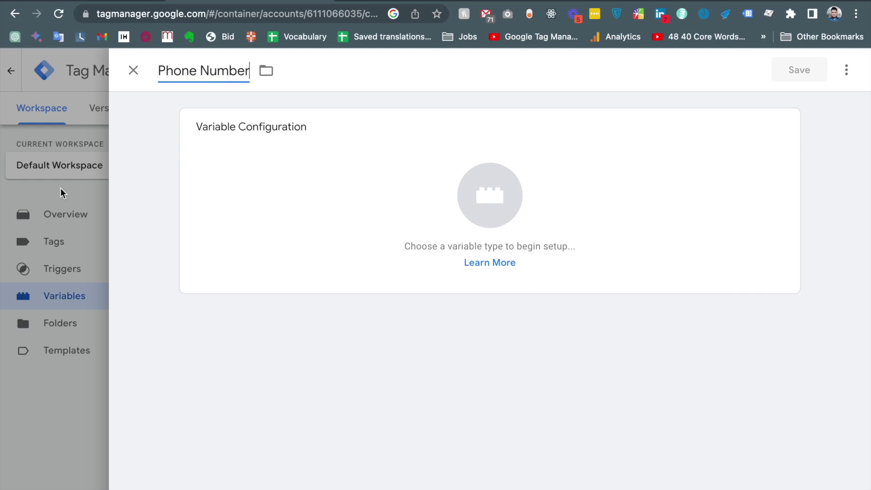
{"action": "left_click", "coordinate": [521, 226]}
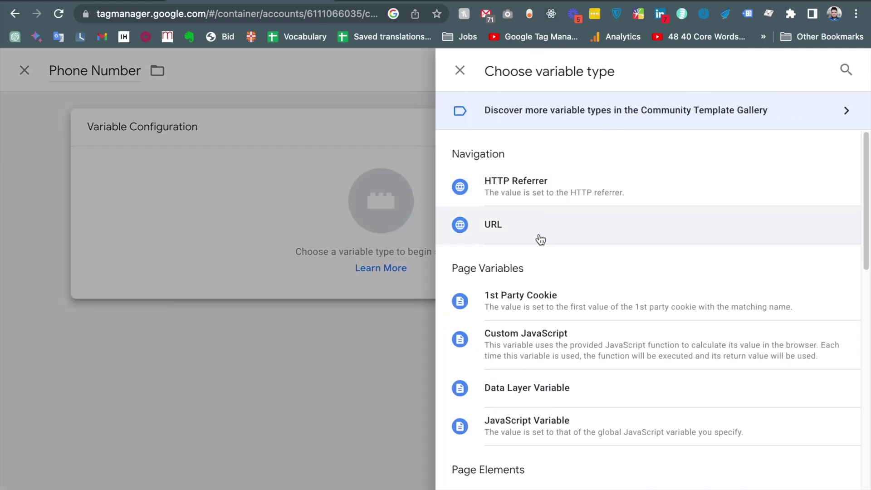
{"action": "left_click", "coordinate": [846, 69]}
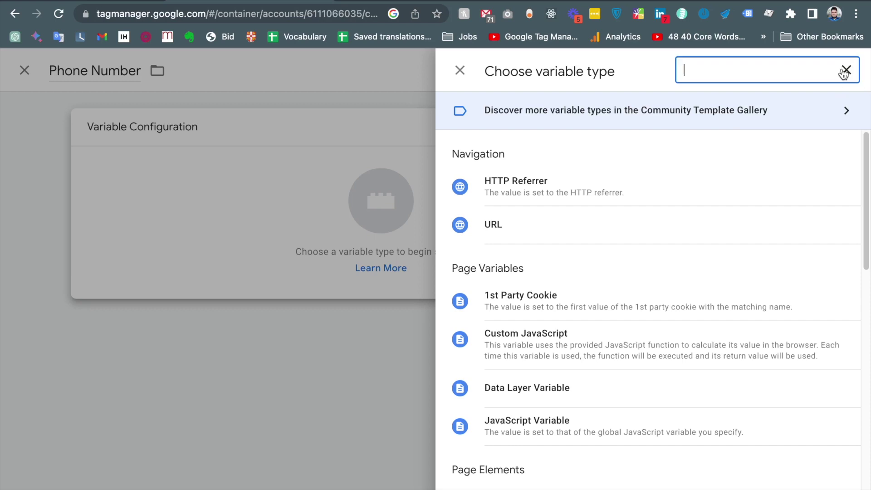
{"action": "type", "text": "java"}
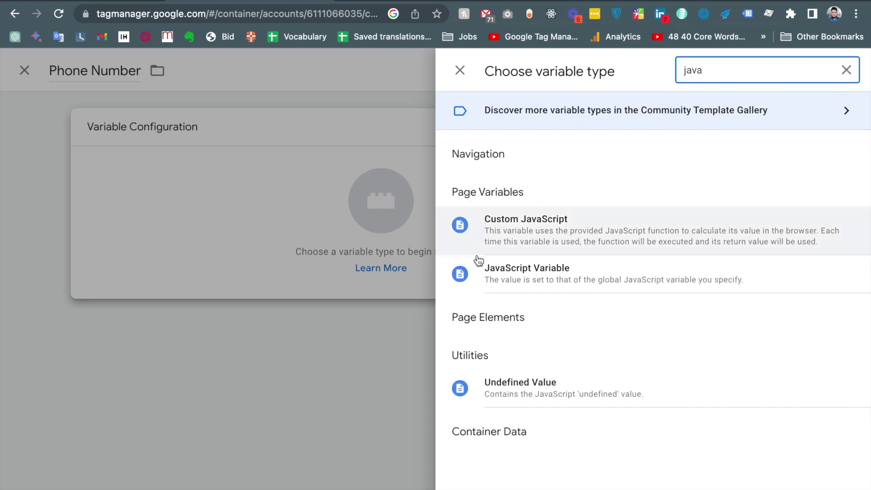
{"action": "left_click", "coordinate": [508, 219]}
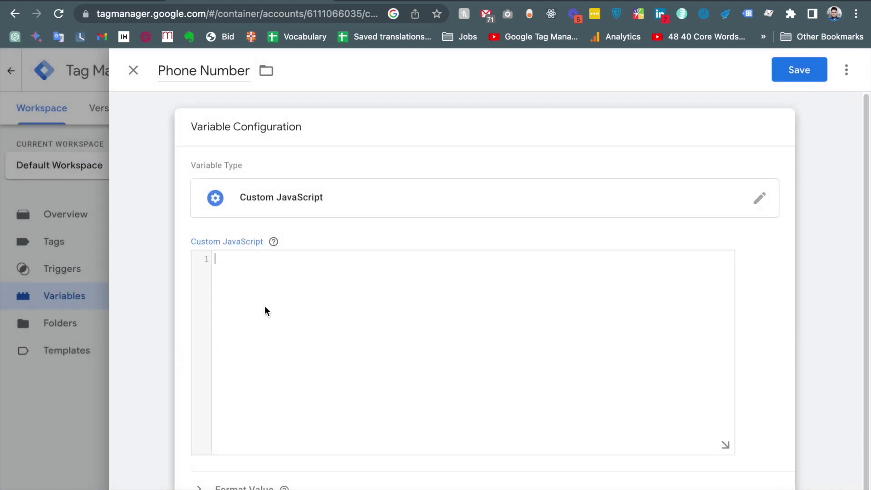
Write function() { return {{Click URL}} } as the Phone Number variable's code
{"action": "type", "text": "function() {"}
{"action": "key", "text": "Return"}
{"action": "key", "text": "shift+Home"}
{"action": "key", "text": "BackSpace"}
{"action": "type", "text": "return {{"}
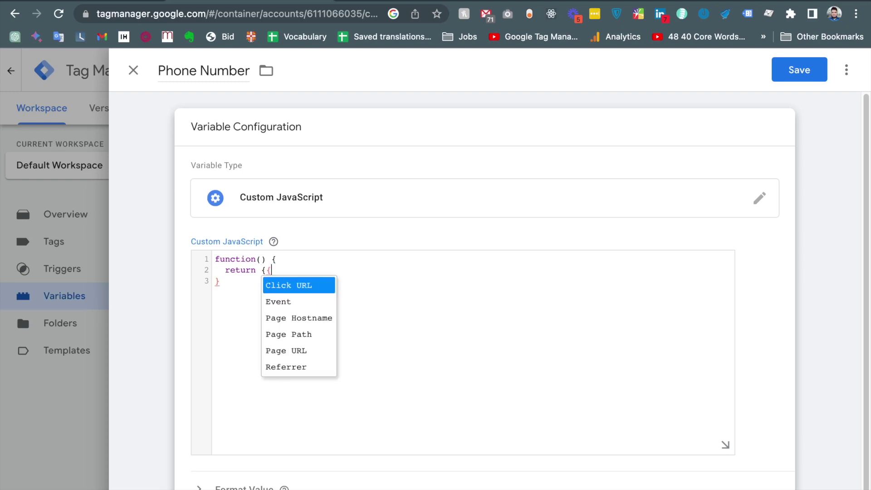
{"action": "key", "text": "Return"}
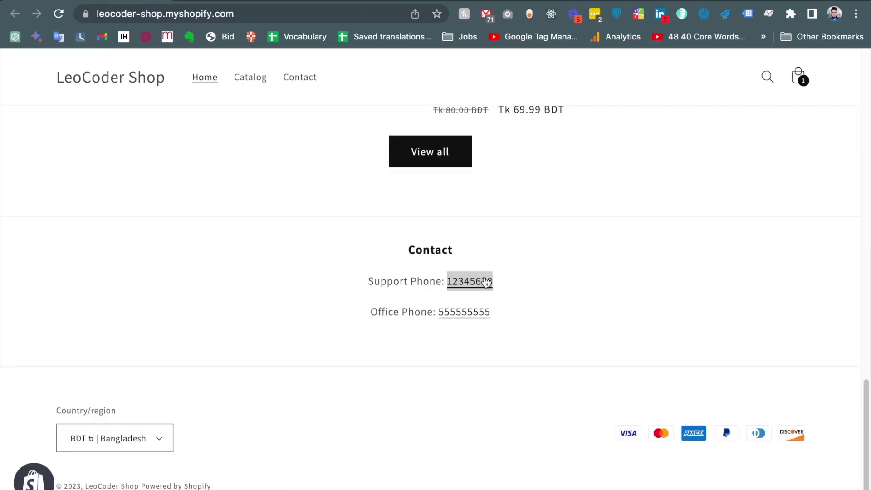
{"action": "right_click", "coordinate": [485, 281]}
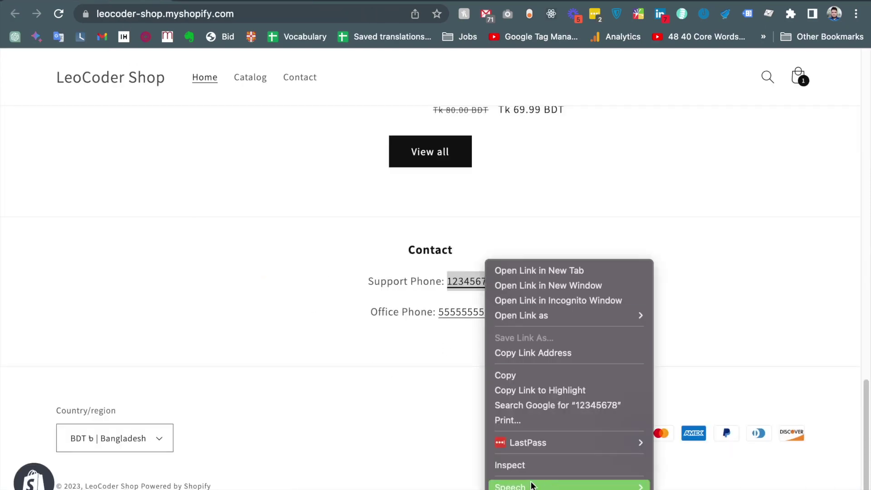
Inspect the Support Phone link's markup to see its tel: address, then close DevTools
{"action": "left_click", "coordinate": [522, 463]}
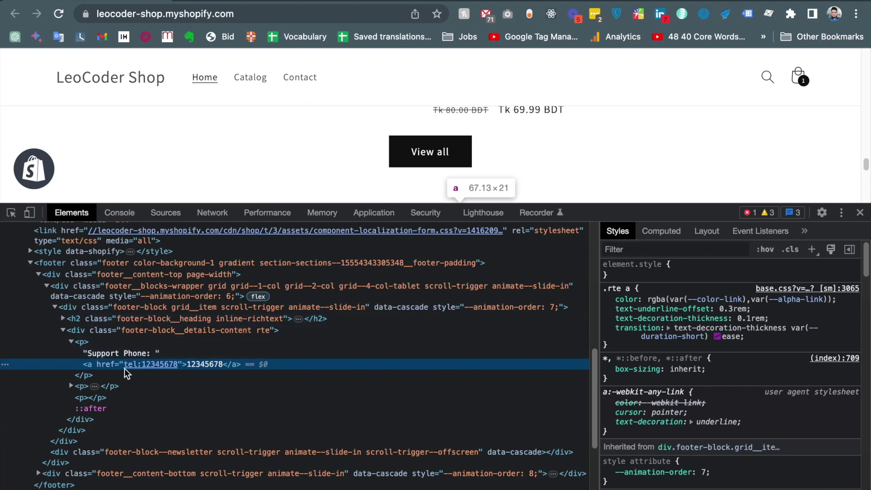
{"action": "left_click", "coordinate": [860, 213]}
Append .replace('tel:','') to {{Click URL}} in the Phone Number code and save the variable
{"action": "left_click", "coordinate": [297, 4]}
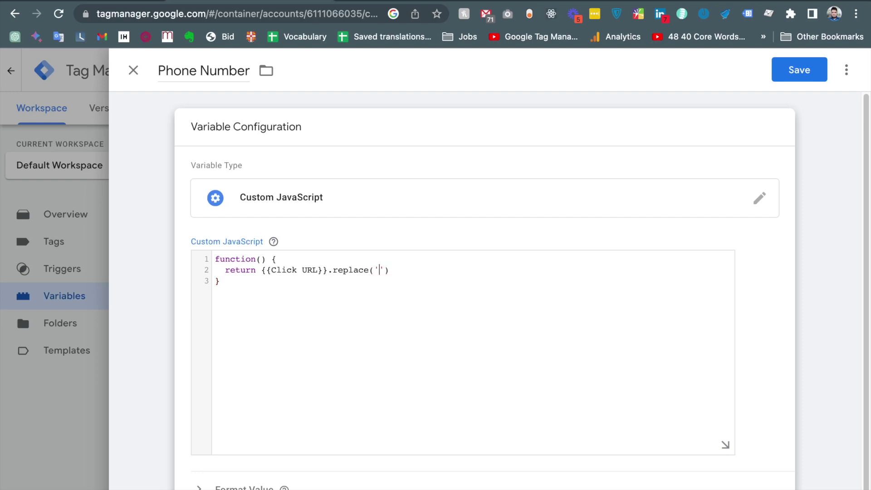
{"action": "type", "text": "tel:',"}
{"action": "key", "text": "BackSpace"}
{"action": "type", "text": "''"}
{"action": "left_click_drag", "start_coordinate": [336, 271], "coordinate": [390, 271]}
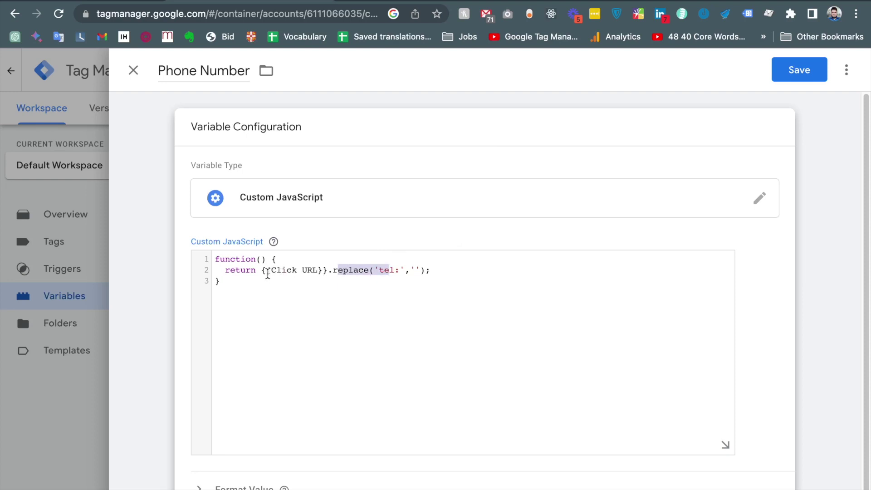
{"action": "left_click_drag", "start_coordinate": [267, 271], "coordinate": [310, 271]}
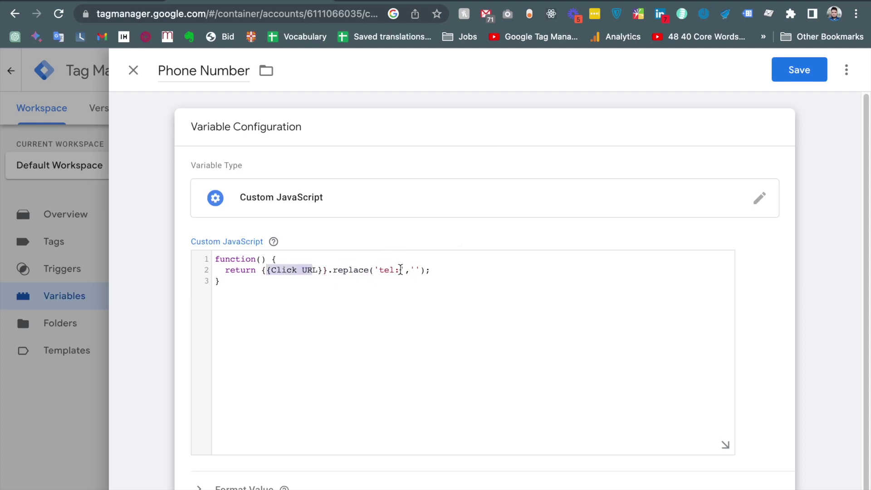
{"action": "left_click_drag", "start_coordinate": [400, 270], "coordinate": [380, 270]}
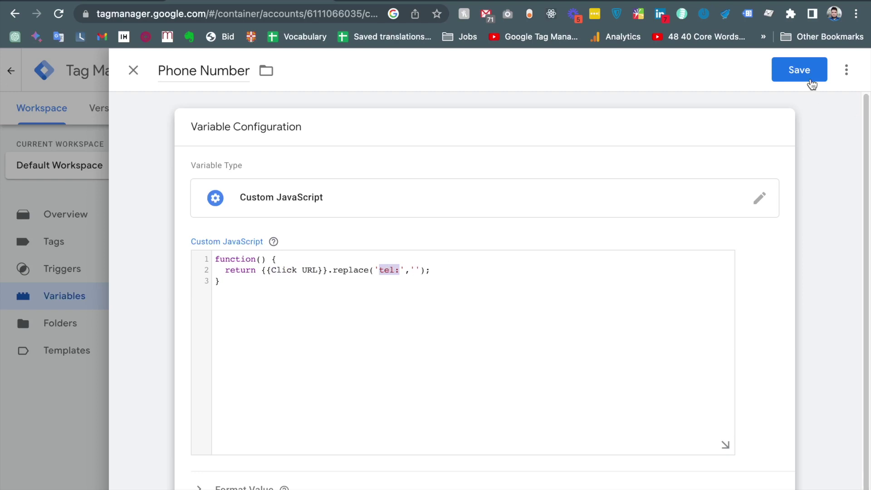
{"action": "left_click", "coordinate": [804, 75]}
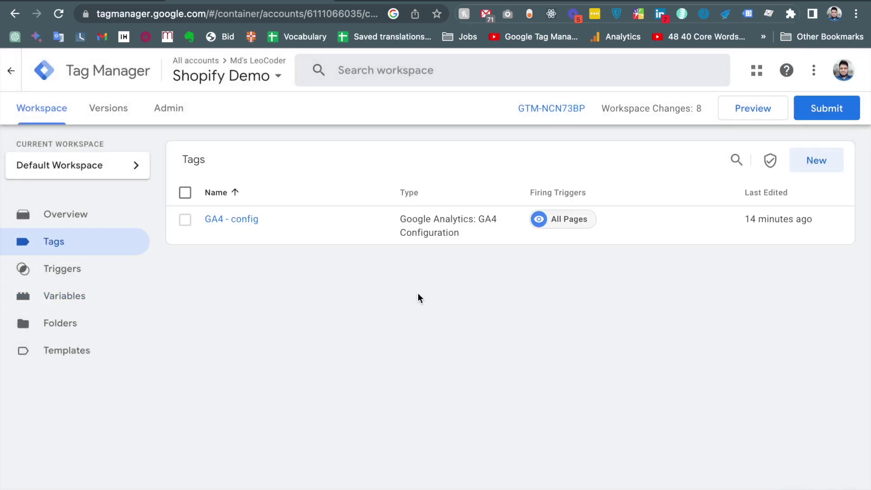
Create a GA4 Event tag named 'Phone click' using the GA4 - config configuration tag
{"action": "left_click", "coordinate": [808, 161]}
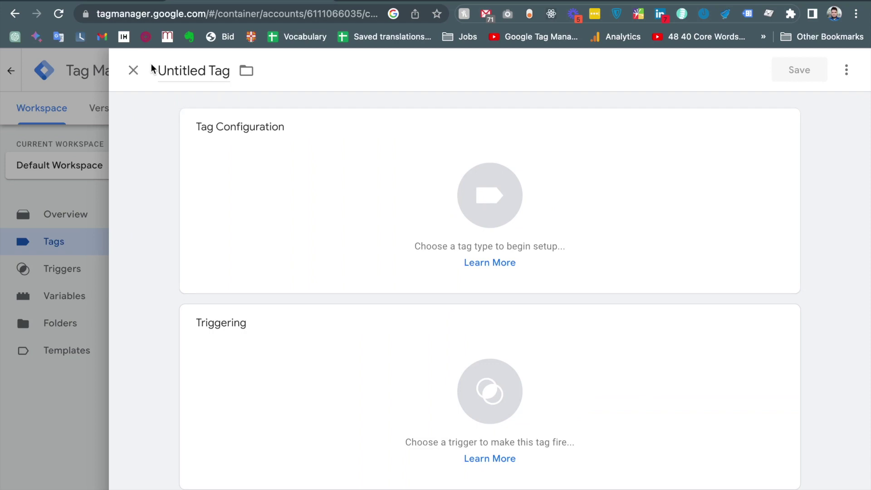
{"action": "left_click", "coordinate": [165, 68]}
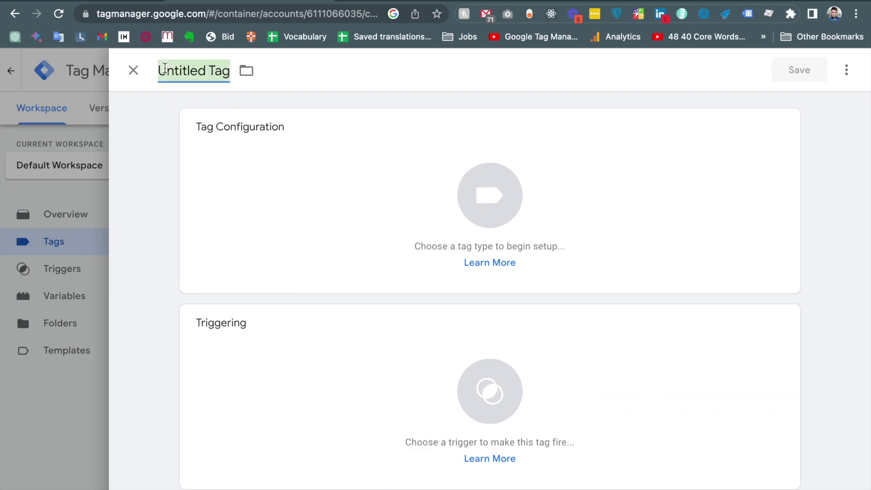
{"action": "type", "text": "Phone click"}
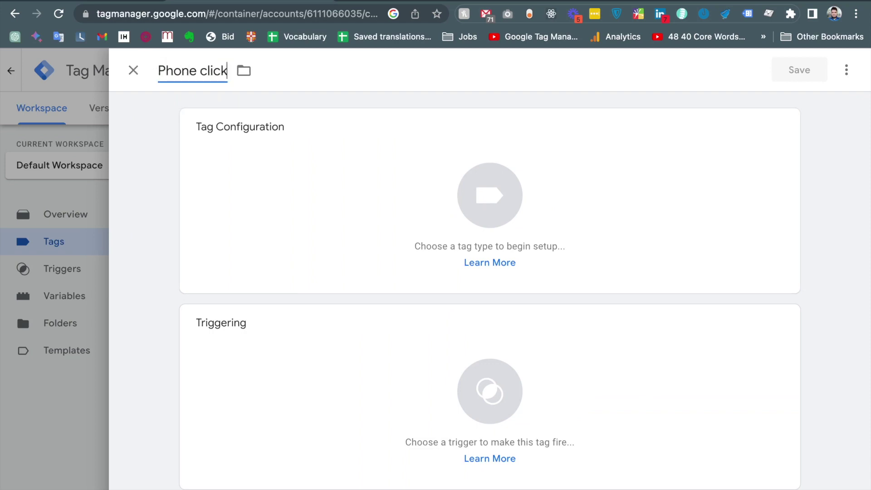
{"action": "left_click", "coordinate": [484, 190]}
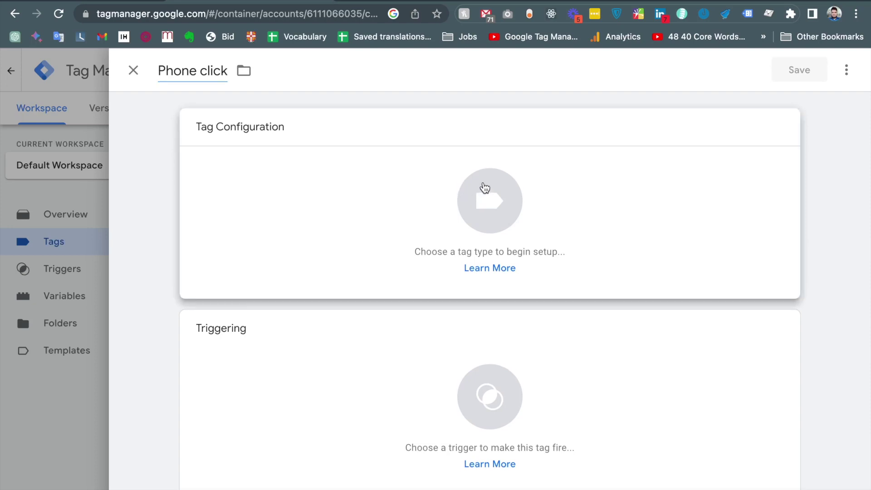
{"action": "left_click", "coordinate": [549, 219]}
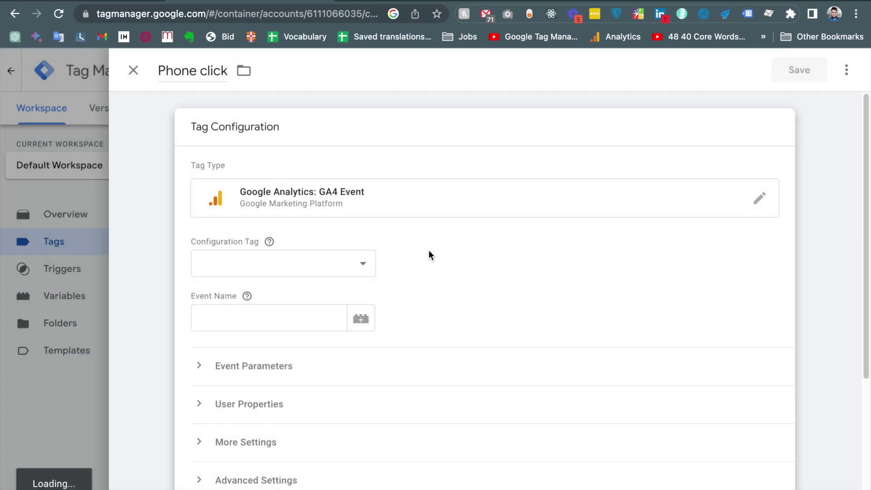
{"action": "left_click", "coordinate": [308, 265]}
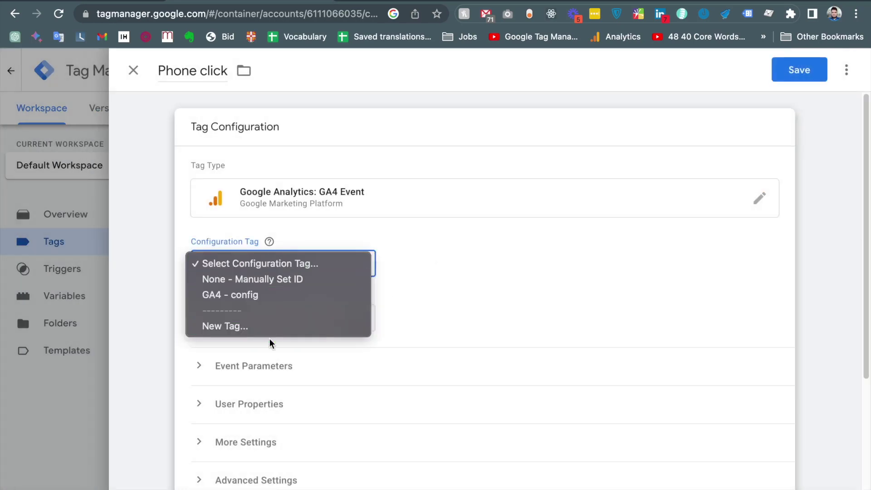
{"action": "left_click", "coordinate": [249, 296]}
Set event name phone_click with a phone_number parameter valued {{Phone Number}}
{"action": "left_click", "coordinate": [255, 318]}
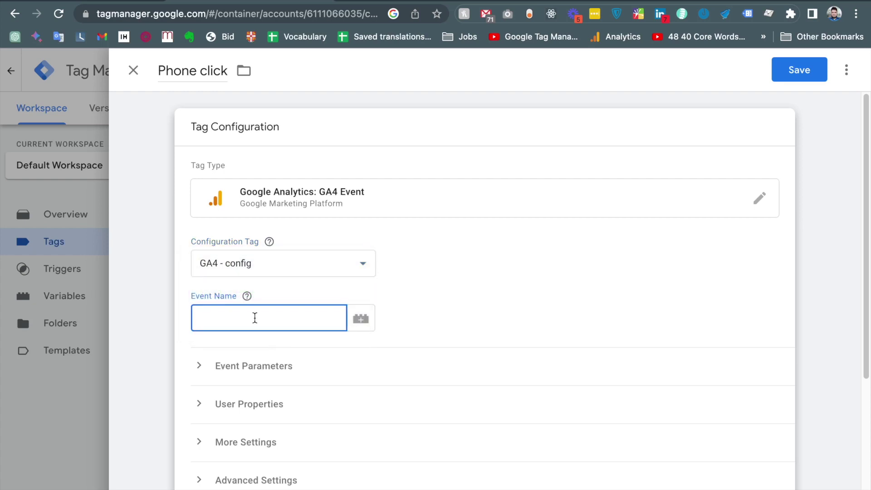
{"action": "type", "text": "phone_click"}
{"action": "left_click", "coordinate": [231, 365]}
{"action": "scroll", "coordinate": [337, 308], "scroll_direction": "down", "scroll_amount": 4}
{"action": "left_click", "coordinate": [250, 250]}
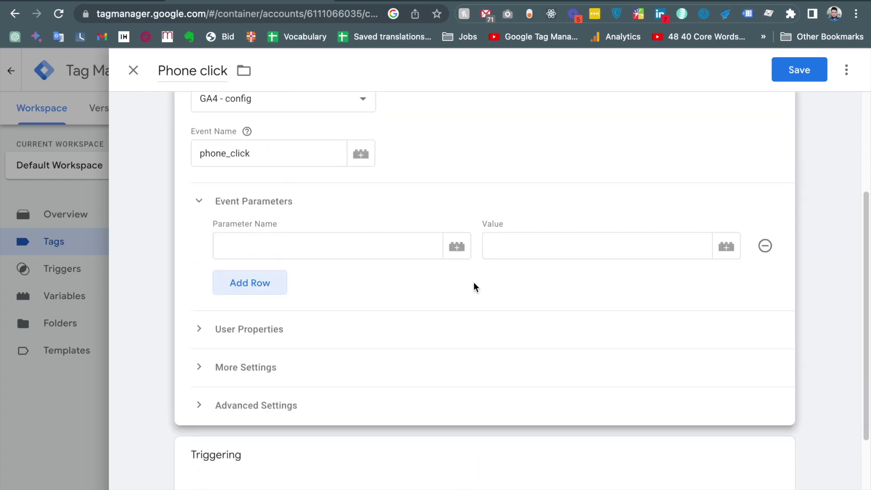
{"action": "left_click", "coordinate": [381, 243]}
{"action": "type", "text": "ph"}
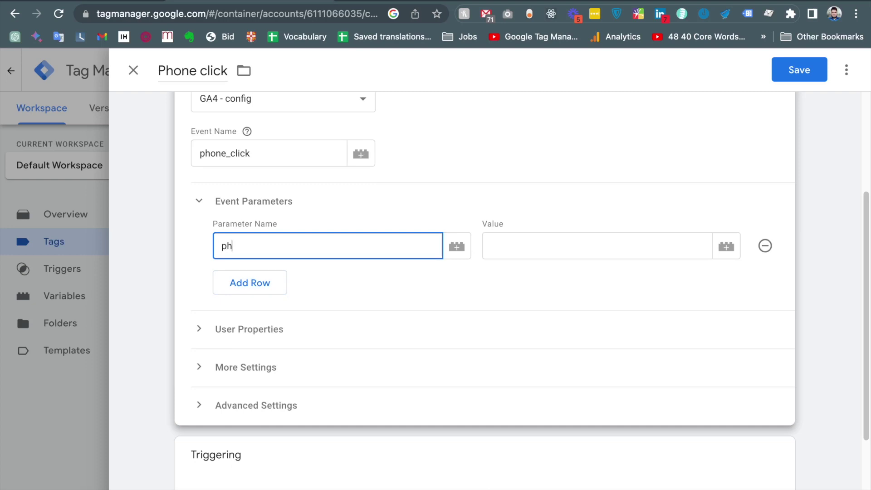
{"action": "type", "text": "one_number"}
{"action": "left_click", "coordinate": [517, 250]}
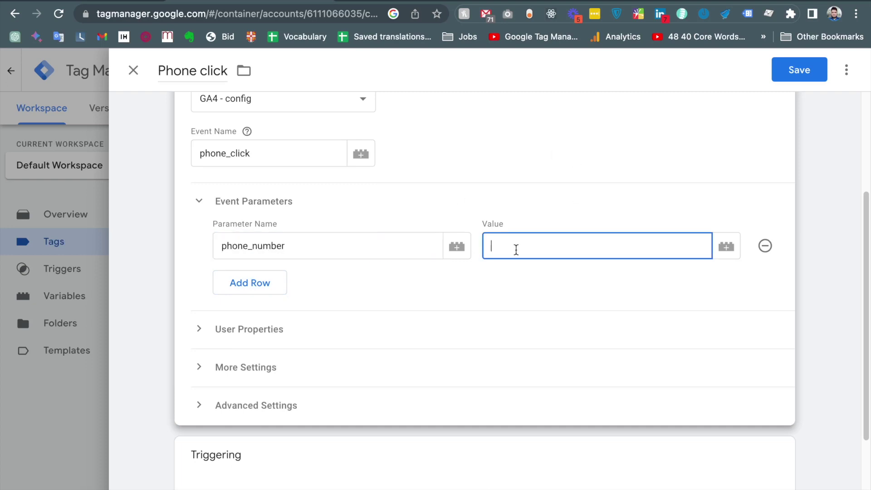
{"action": "type", "text": "{{"}
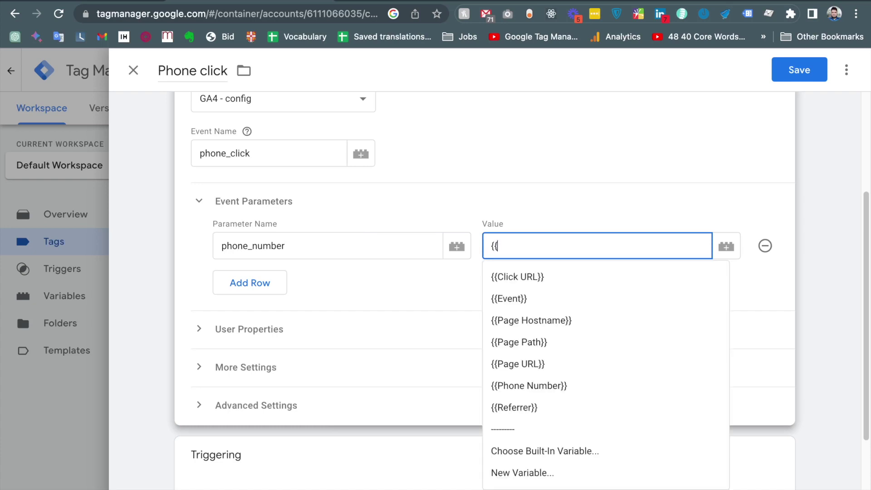
{"action": "type", "text": "og"}
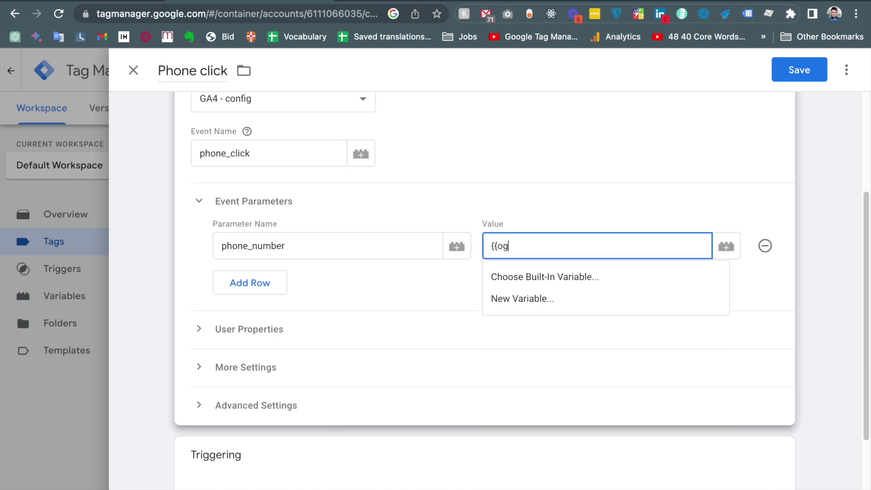
{"action": "key", "text": "BackSpace"}
{"action": "key", "text": "BackSpace"}
{"action": "type", "text": "pho"}
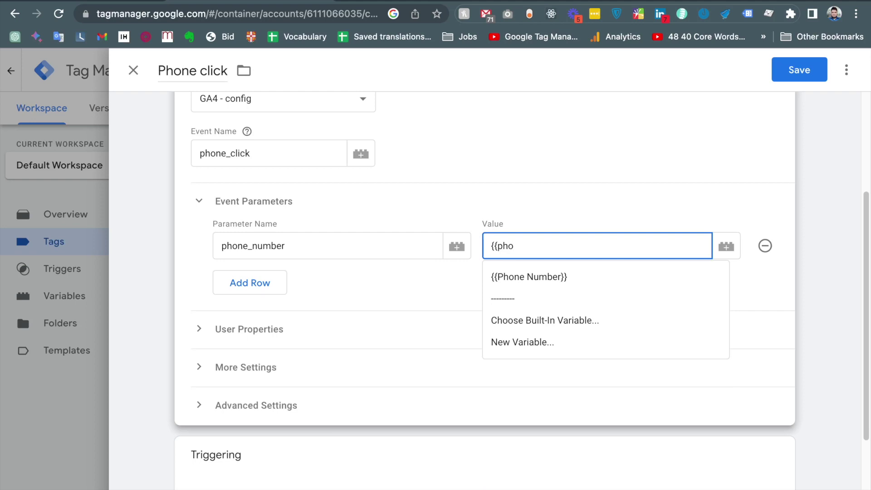
{"action": "left_click", "coordinate": [587, 285]}
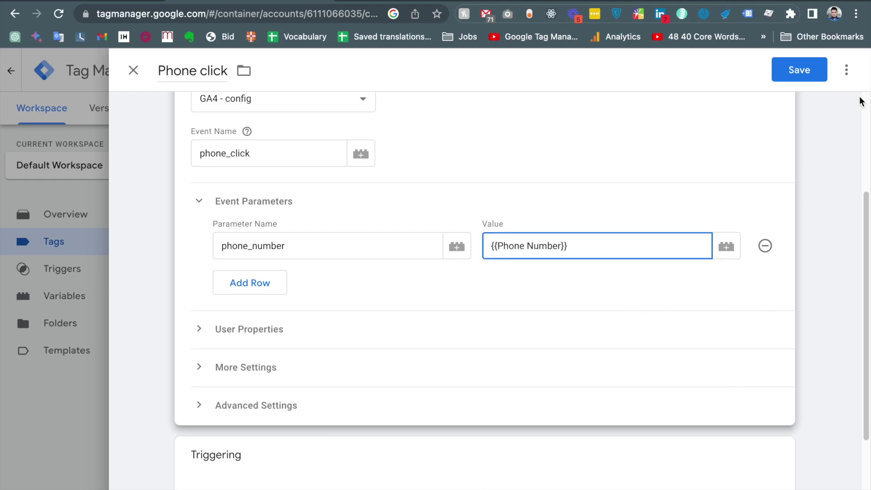
Attach the Phone click trigger to the tag and save it
{"action": "left_click", "coordinate": [798, 74]}
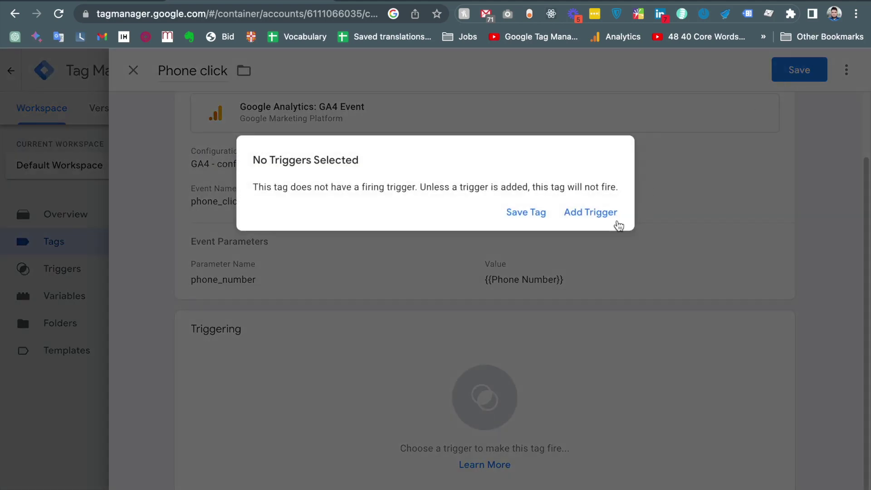
{"action": "left_click", "coordinate": [585, 217]}
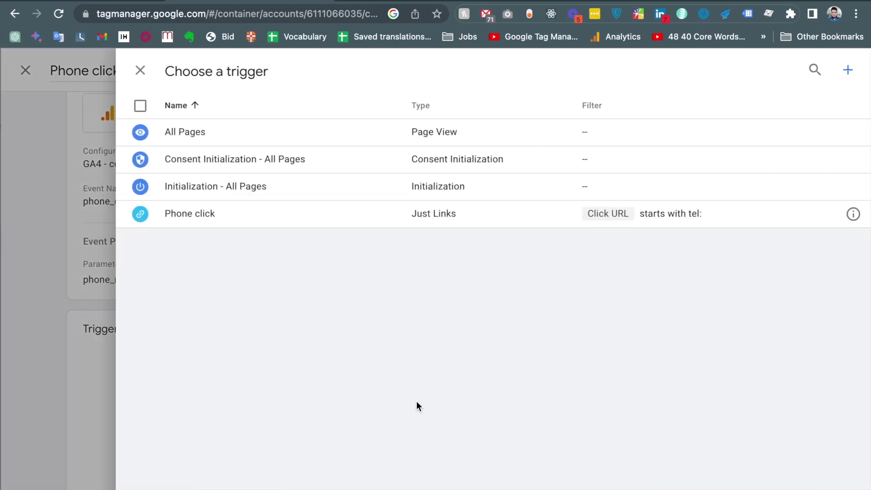
{"action": "left_click", "coordinate": [189, 225]}
{"action": "left_click", "coordinate": [794, 61]}
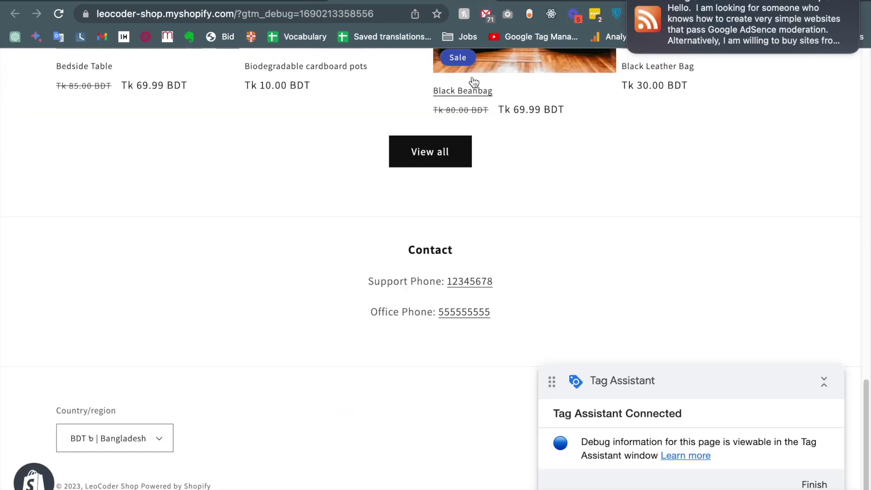
{"action": "key", "text": "ctrl+shift+Tab"}
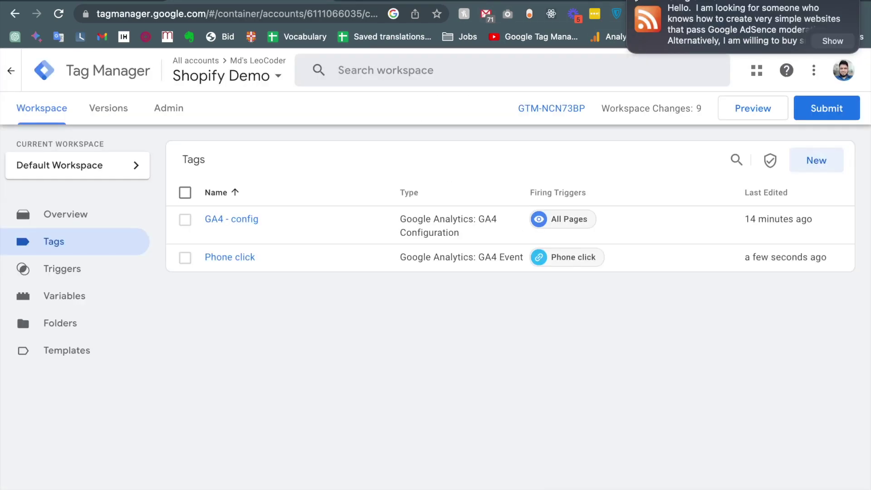
Connect a Tag Assistant preview to the LeoCoder store and fire Phone click via the Support Phone link
{"action": "left_click", "coordinate": [734, 107]}
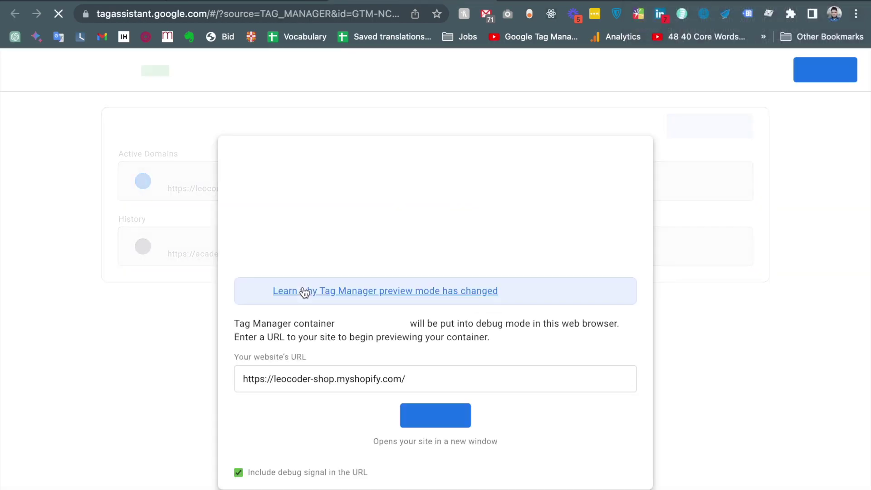
{"action": "left_click", "coordinate": [451, 425]}
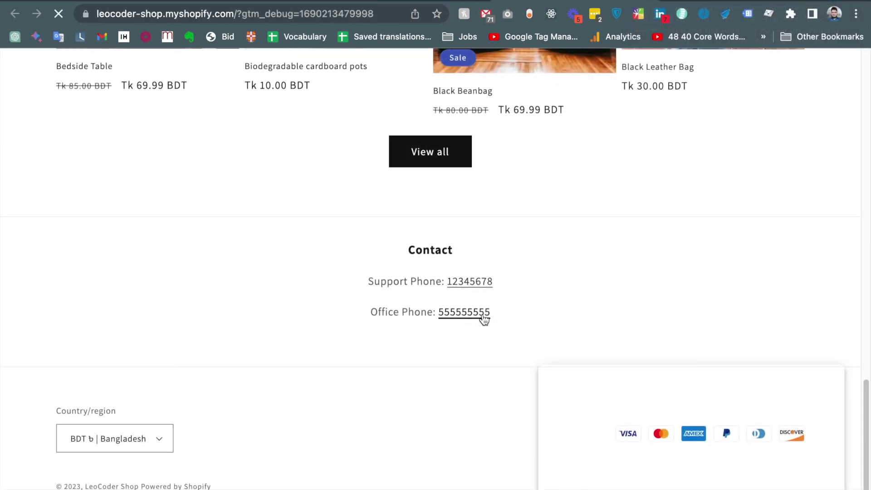
{"action": "left_click", "coordinate": [474, 283]}
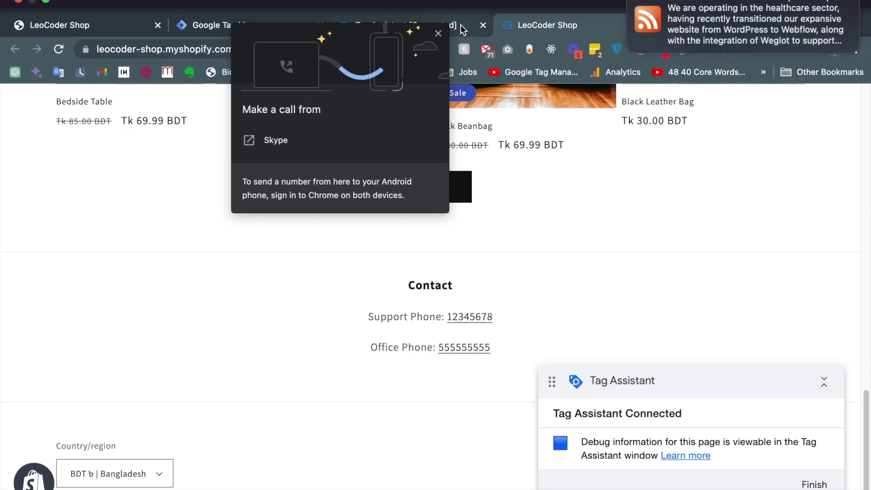
{"action": "left_click", "coordinate": [427, 21]}
{"action": "left_click", "coordinate": [436, 313]}
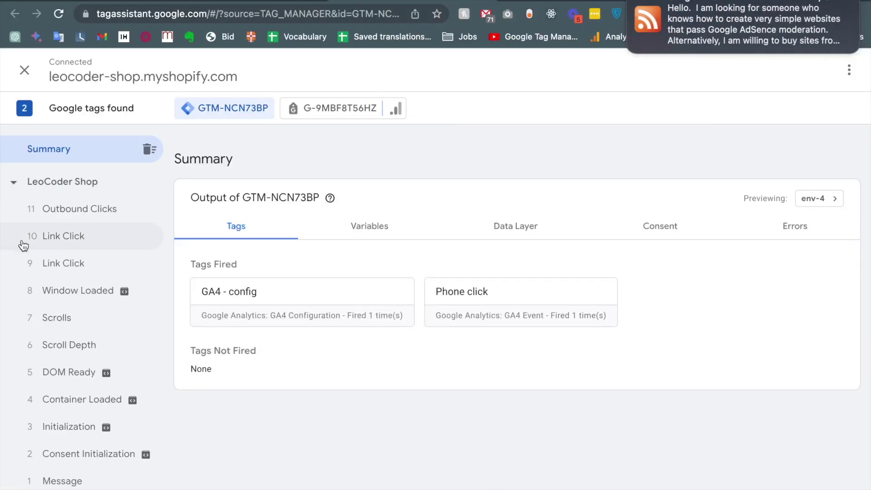
Check in the Link Click events that the Phone click tag fired for the support phone link
{"action": "left_click", "coordinate": [79, 241]}
{"action": "left_click", "coordinate": [72, 262]}
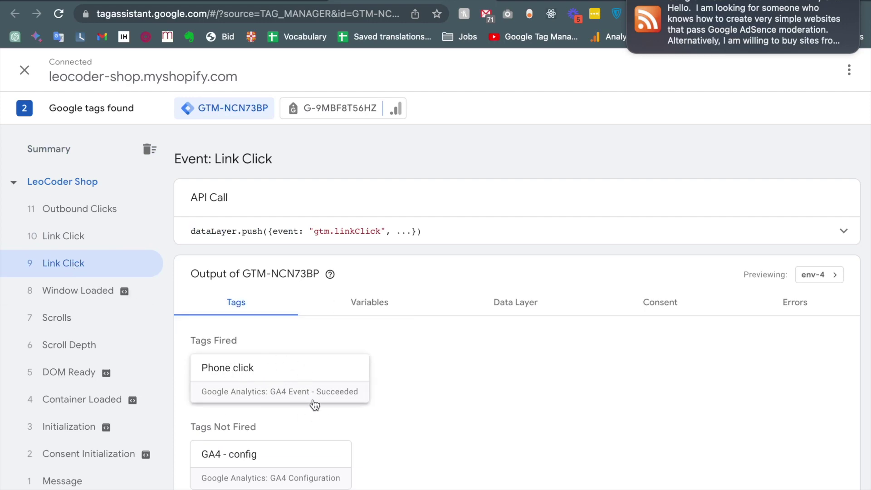
{"action": "left_click", "coordinate": [268, 379]}
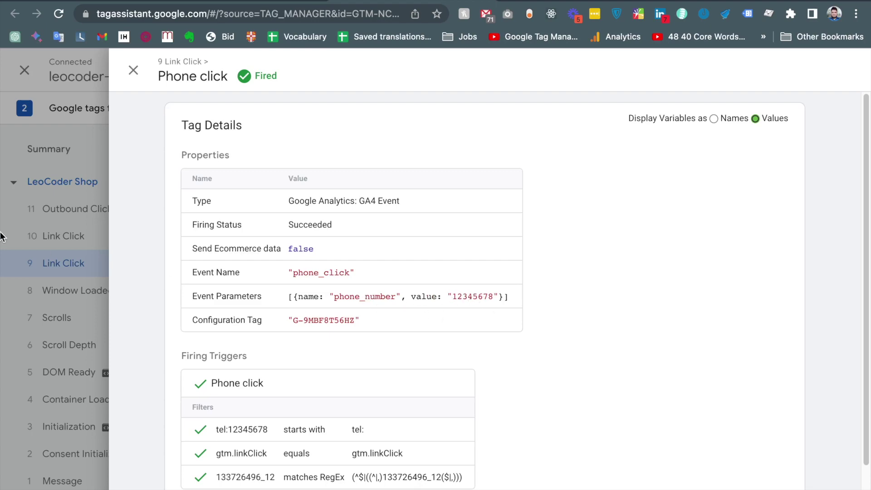
{"action": "left_click", "coordinate": [27, 213]}
Follow the Office Phone link and confirm Phone click sent the office number as phone_number
{"action": "key", "text": "super+Tab"}
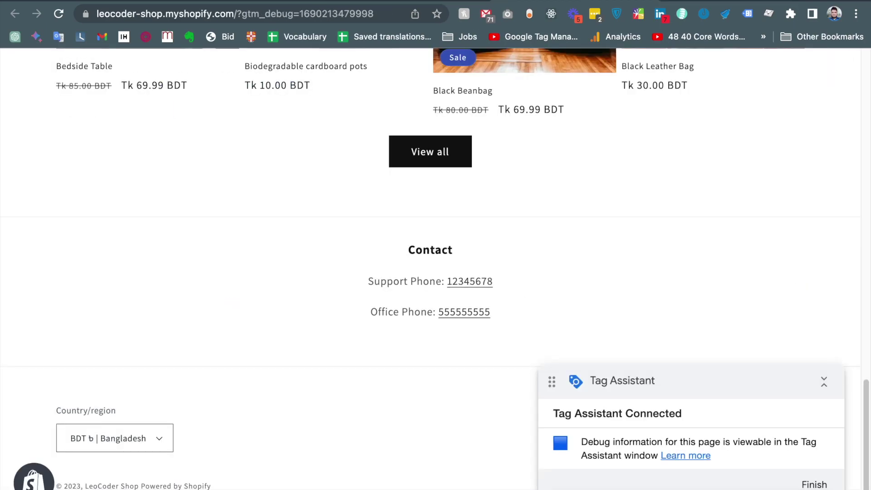
{"action": "left_click", "coordinate": [462, 318]}
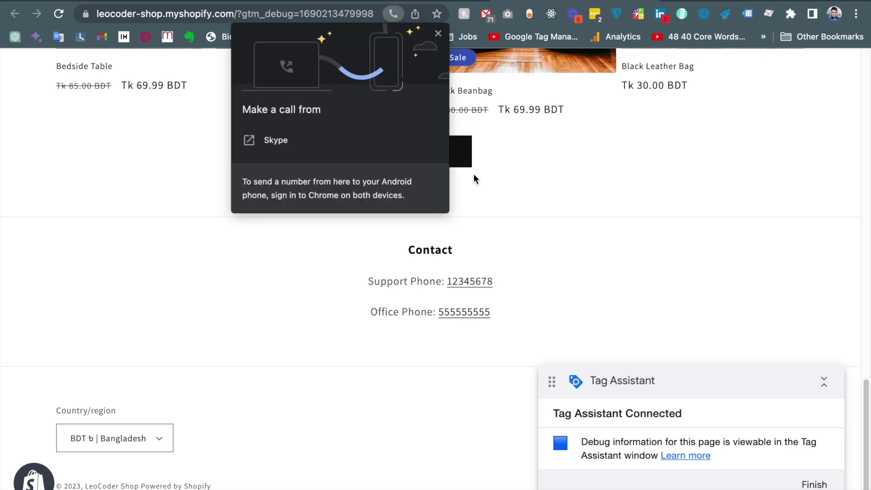
{"action": "key", "text": "super+grave"}
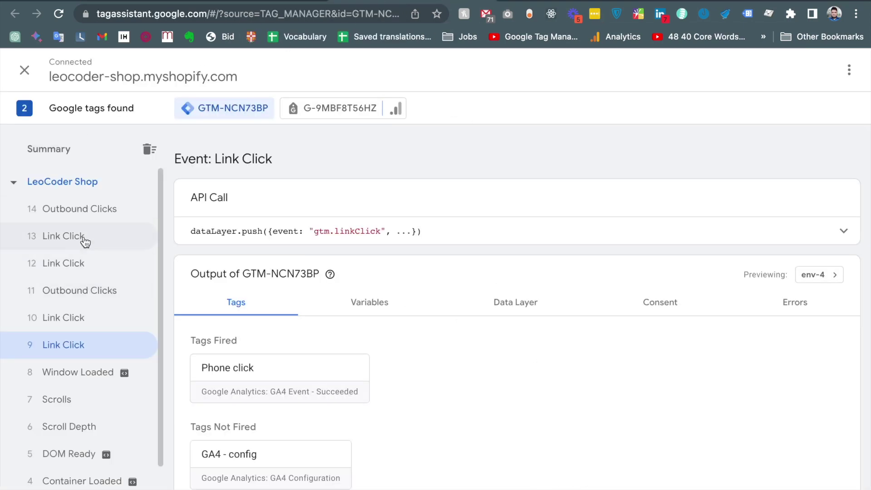
{"action": "left_click", "coordinate": [87, 238]}
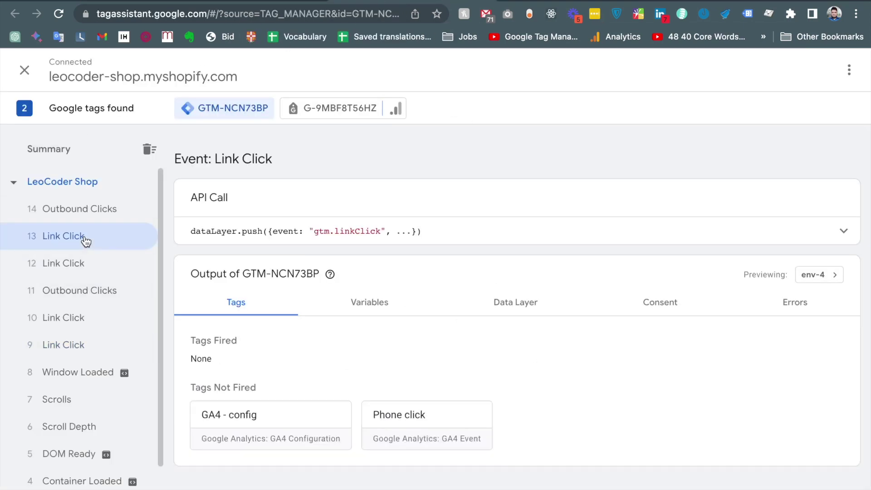
{"action": "left_click", "coordinate": [78, 263]}
{"action": "left_click", "coordinate": [252, 369]}
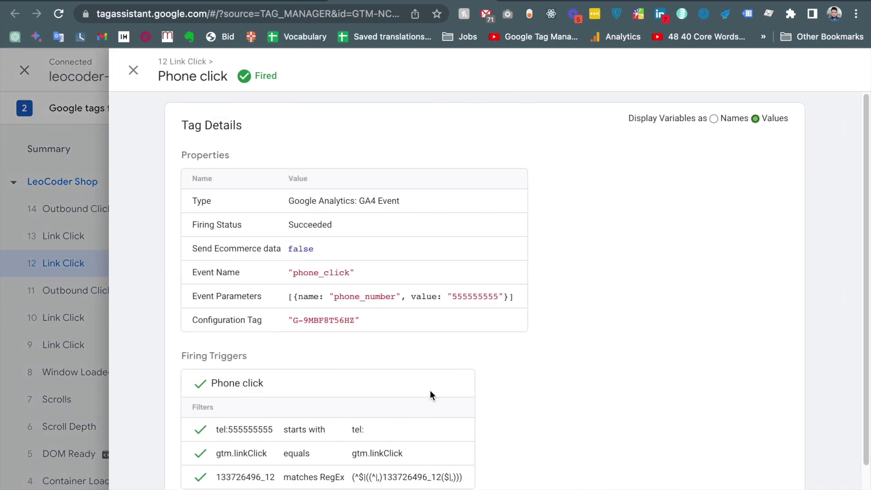
{"action": "left_click_drag", "start_coordinate": [453, 297], "coordinate": [500, 295]}
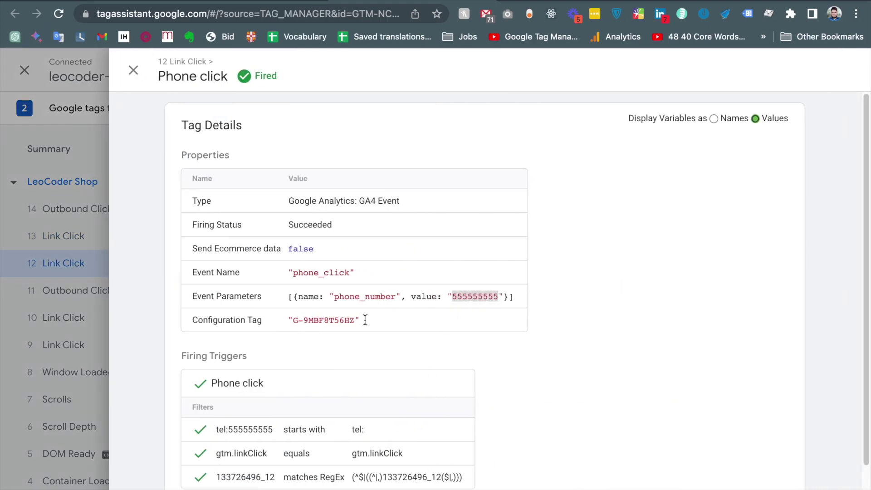
{"action": "left_click_drag", "start_coordinate": [309, 297], "coordinate": [493, 297]}
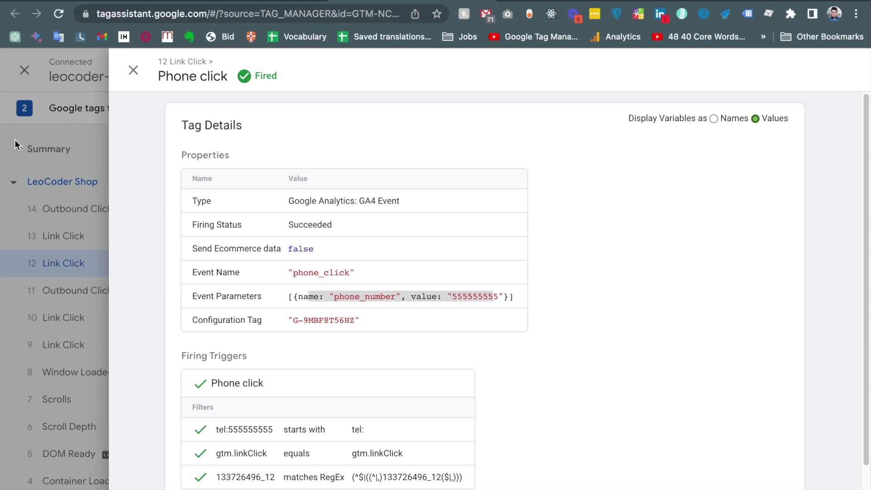
{"action": "left_click", "coordinate": [16, 144]}
{"action": "left_click", "coordinate": [422, 2]}
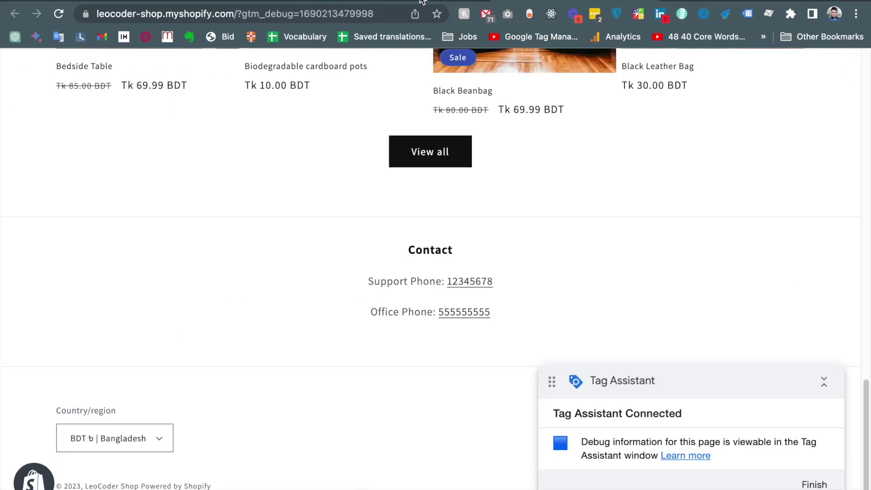
{"action": "left_click", "coordinate": [524, 2]}
Open the DebugView event stream in the Google Analytics admin
{"action": "left_click", "coordinate": [554, 2]}
{"action": "left_click", "coordinate": [671, 2]}
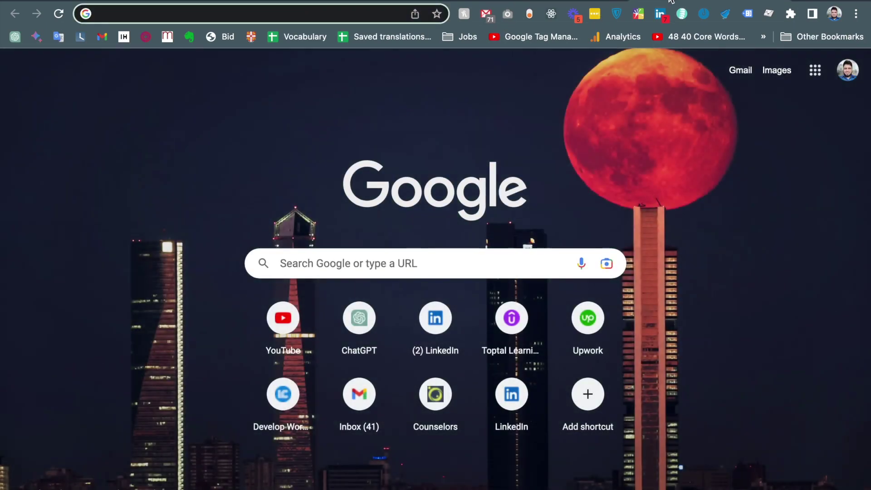
{"action": "left_click", "coordinate": [636, 3]}
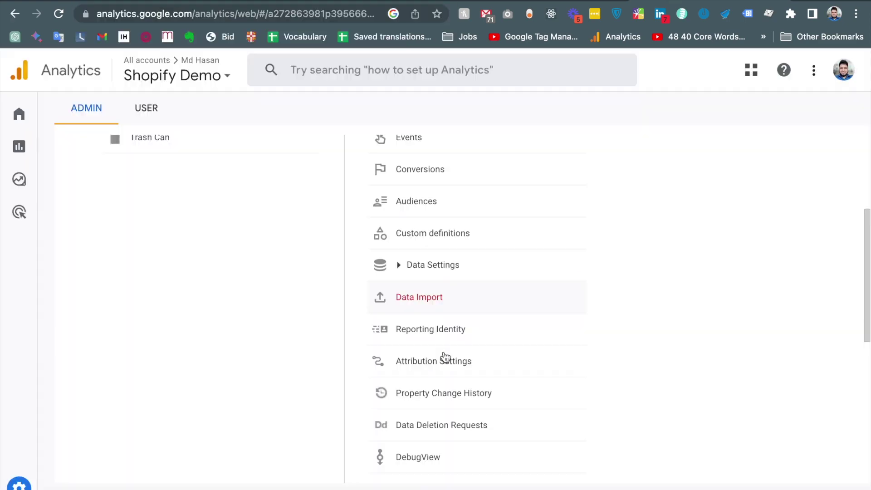
{"action": "left_click", "coordinate": [422, 455]}
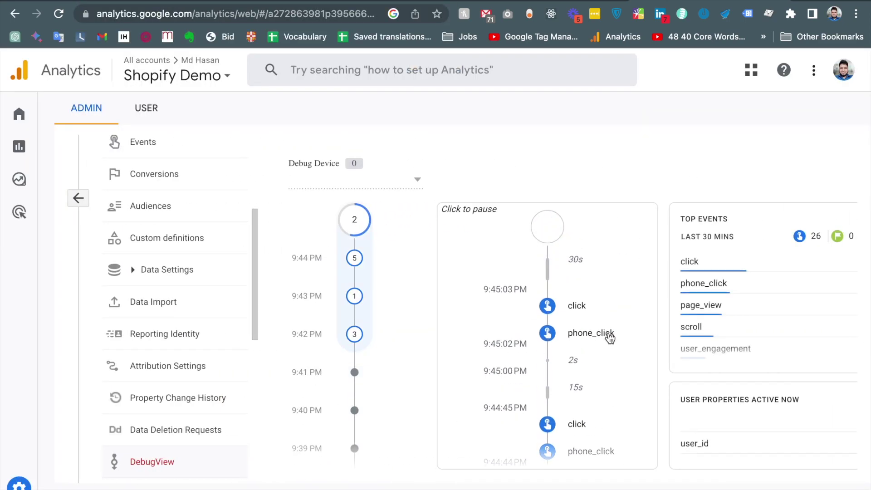
Expand phone_number on the phone_click event to verify its value, then return to Tag Manager
{"action": "left_click", "coordinate": [589, 335]}
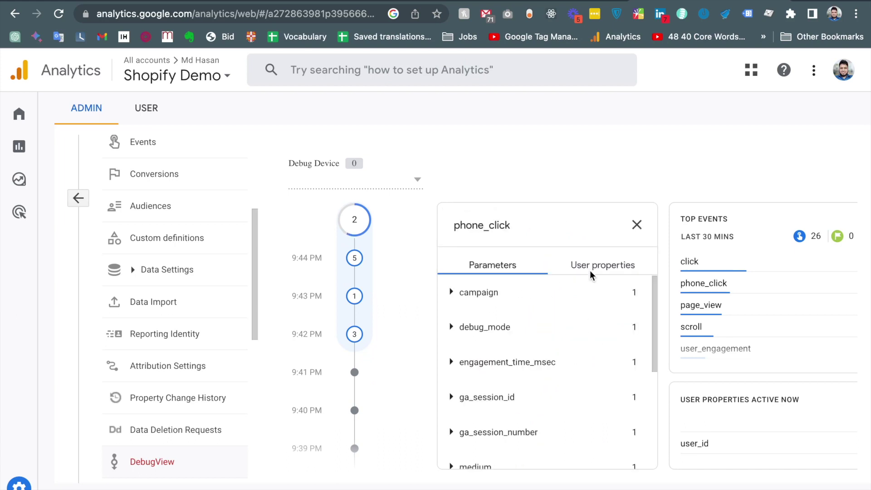
{"action": "scroll", "coordinate": [563, 370], "scroll_direction": "down", "scroll_amount": 3}
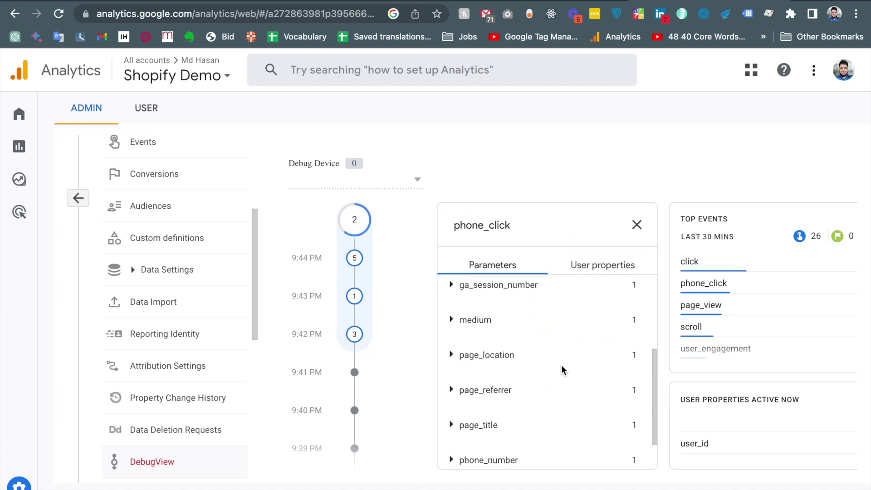
{"action": "scroll", "coordinate": [560, 370], "scroll_direction": "down", "scroll_amount": 1}
{"action": "left_click", "coordinate": [451, 417]}
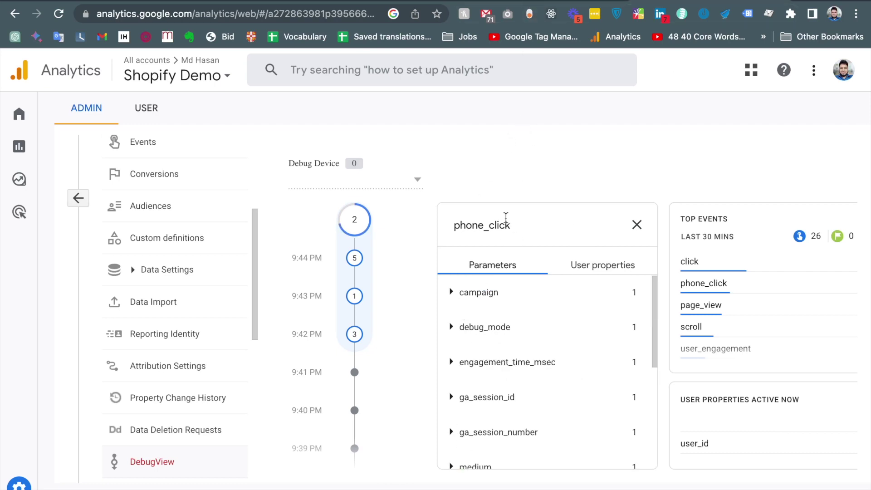
{"action": "left_click", "coordinate": [383, 2]}
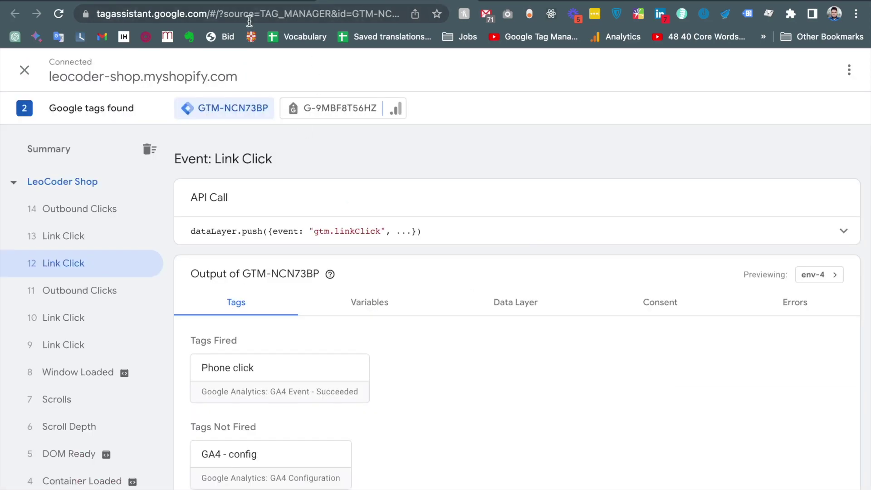
{"action": "left_click", "coordinate": [350, 2]}
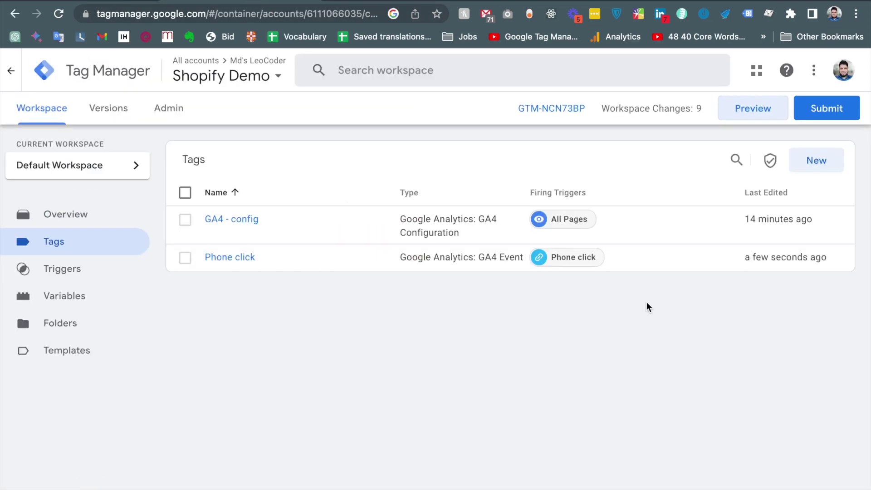